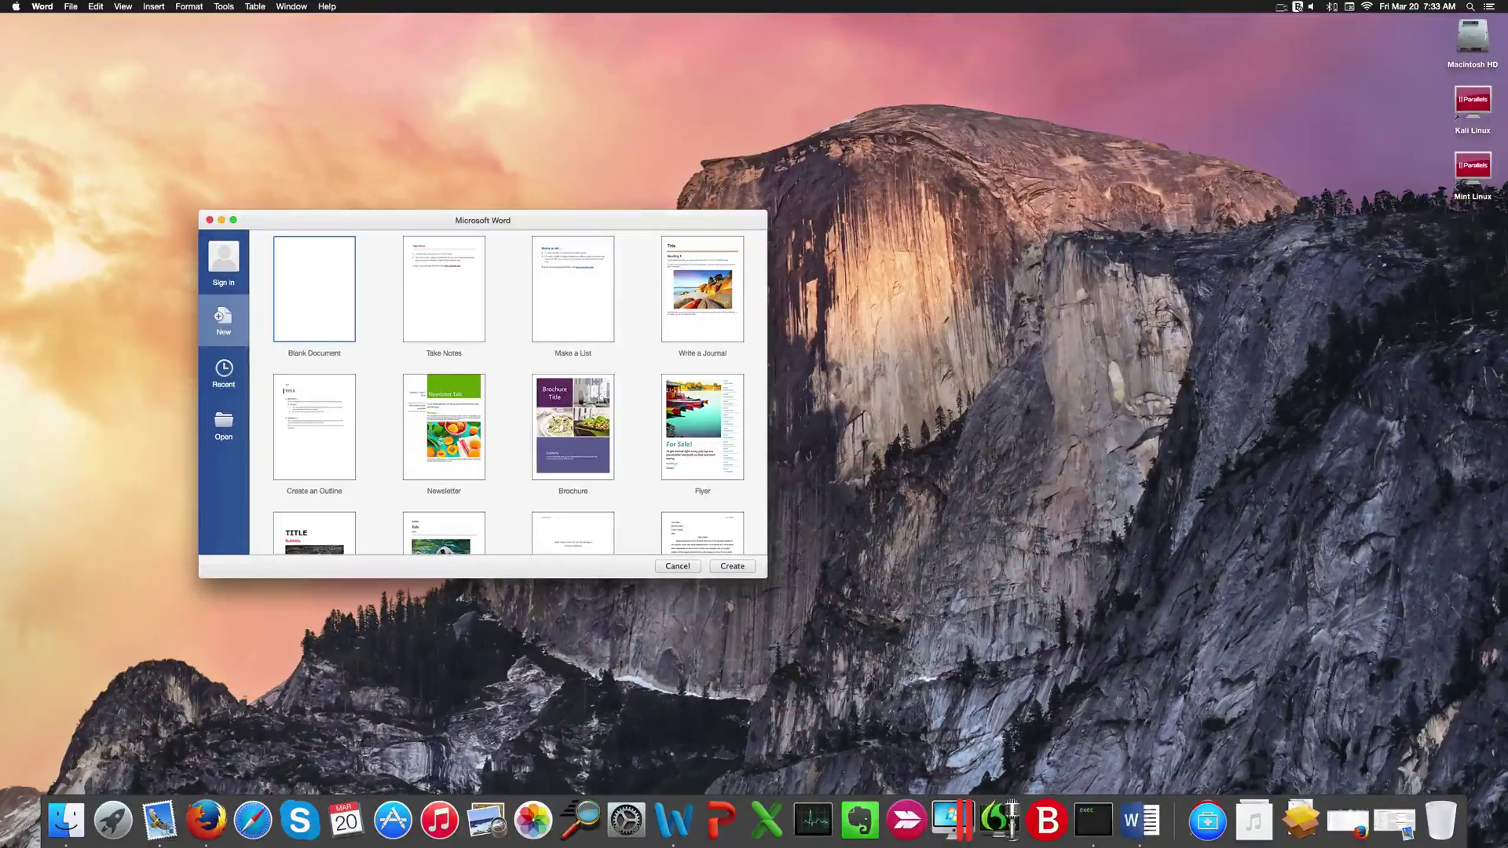
Step: Open a blank Word 2011 document, move it to the right, and close the 2016 template gallery
left_click(680, 817)
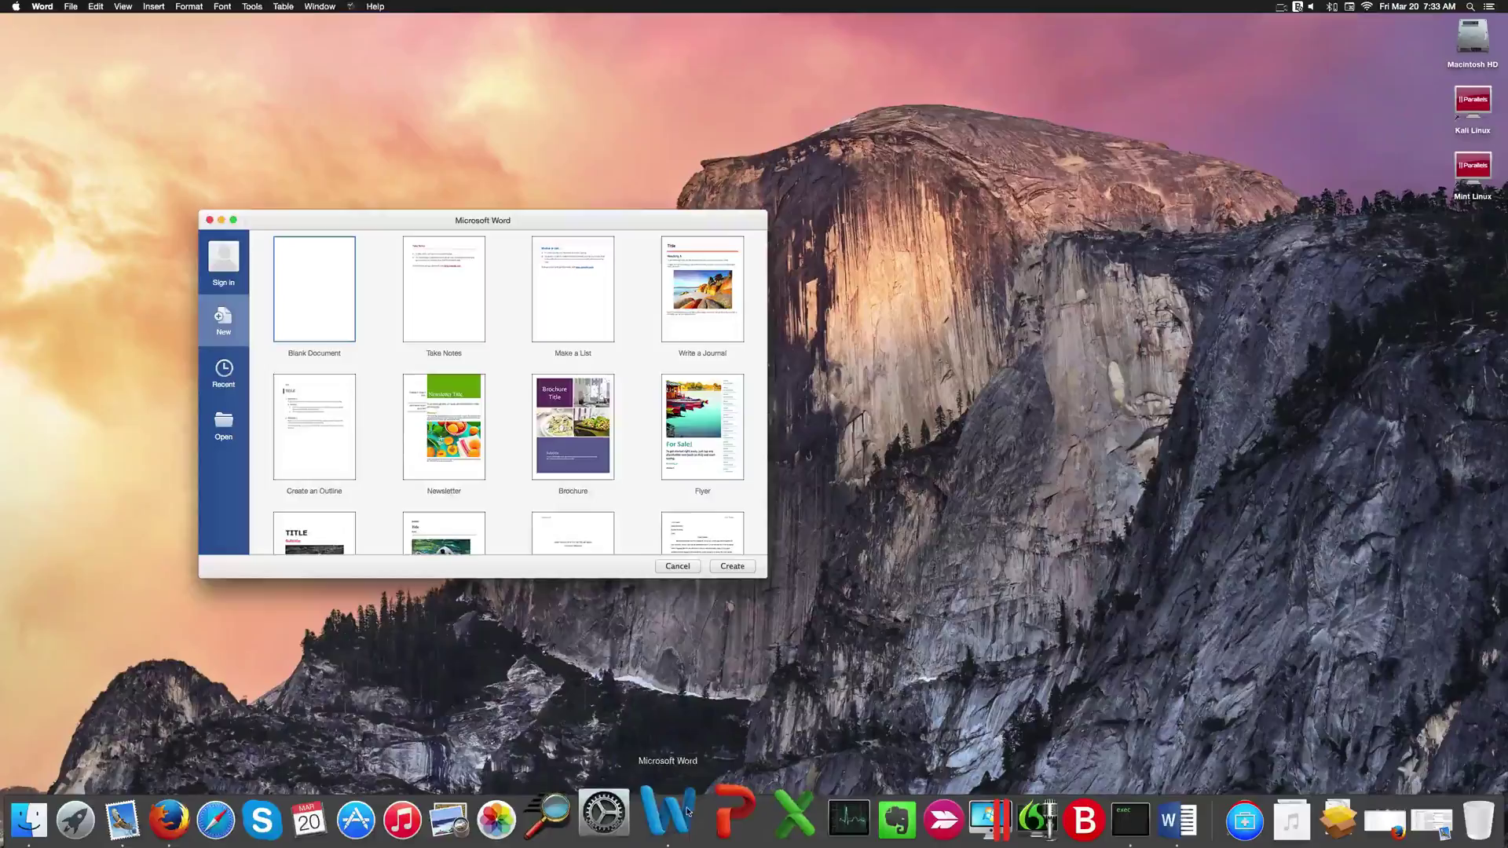
left_click_drag(526, 18, 1258, 29)
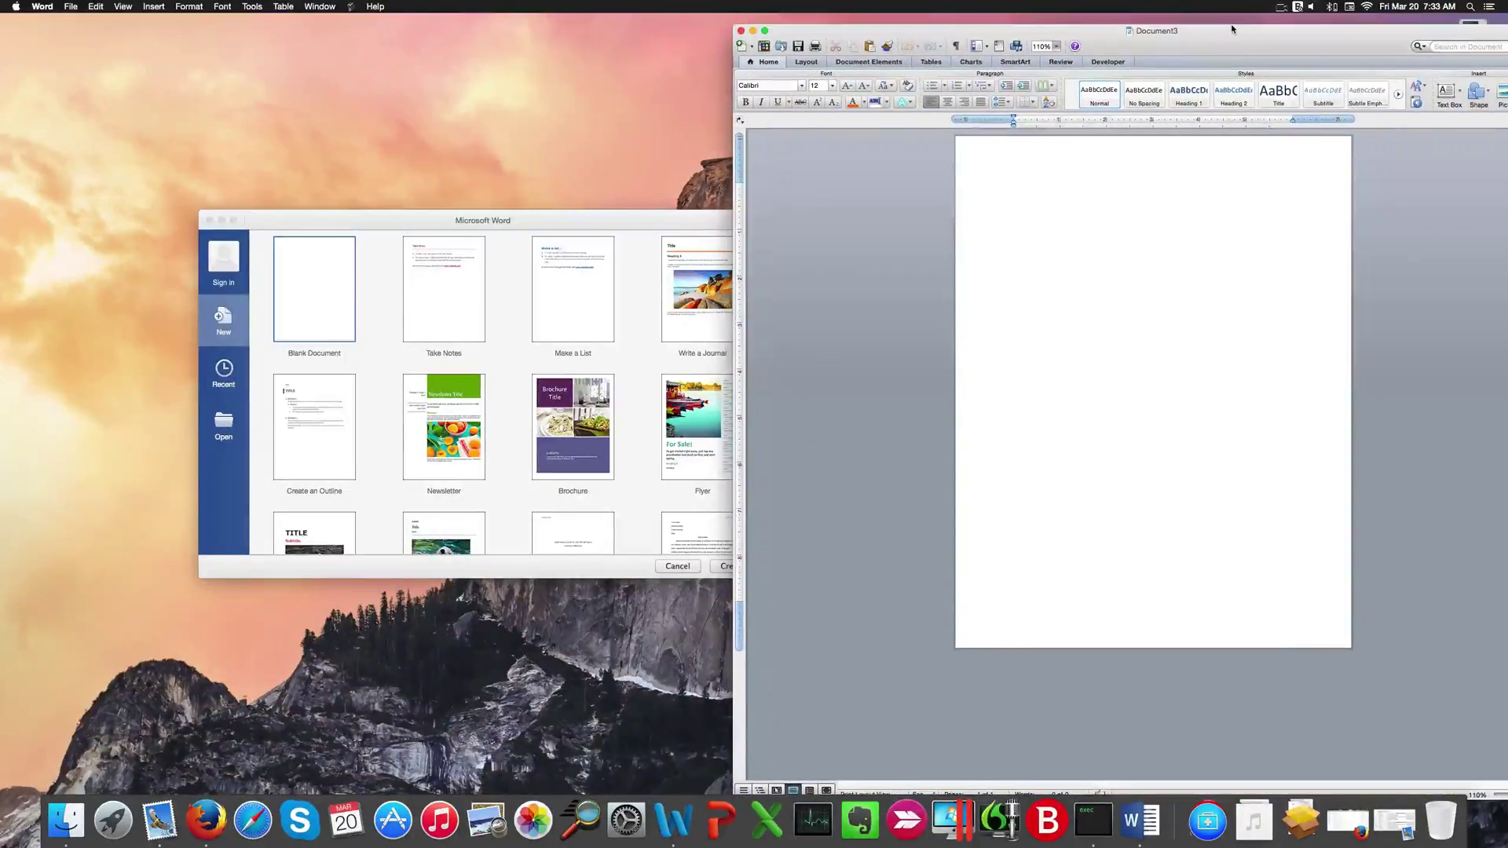
left_click(338, 274)
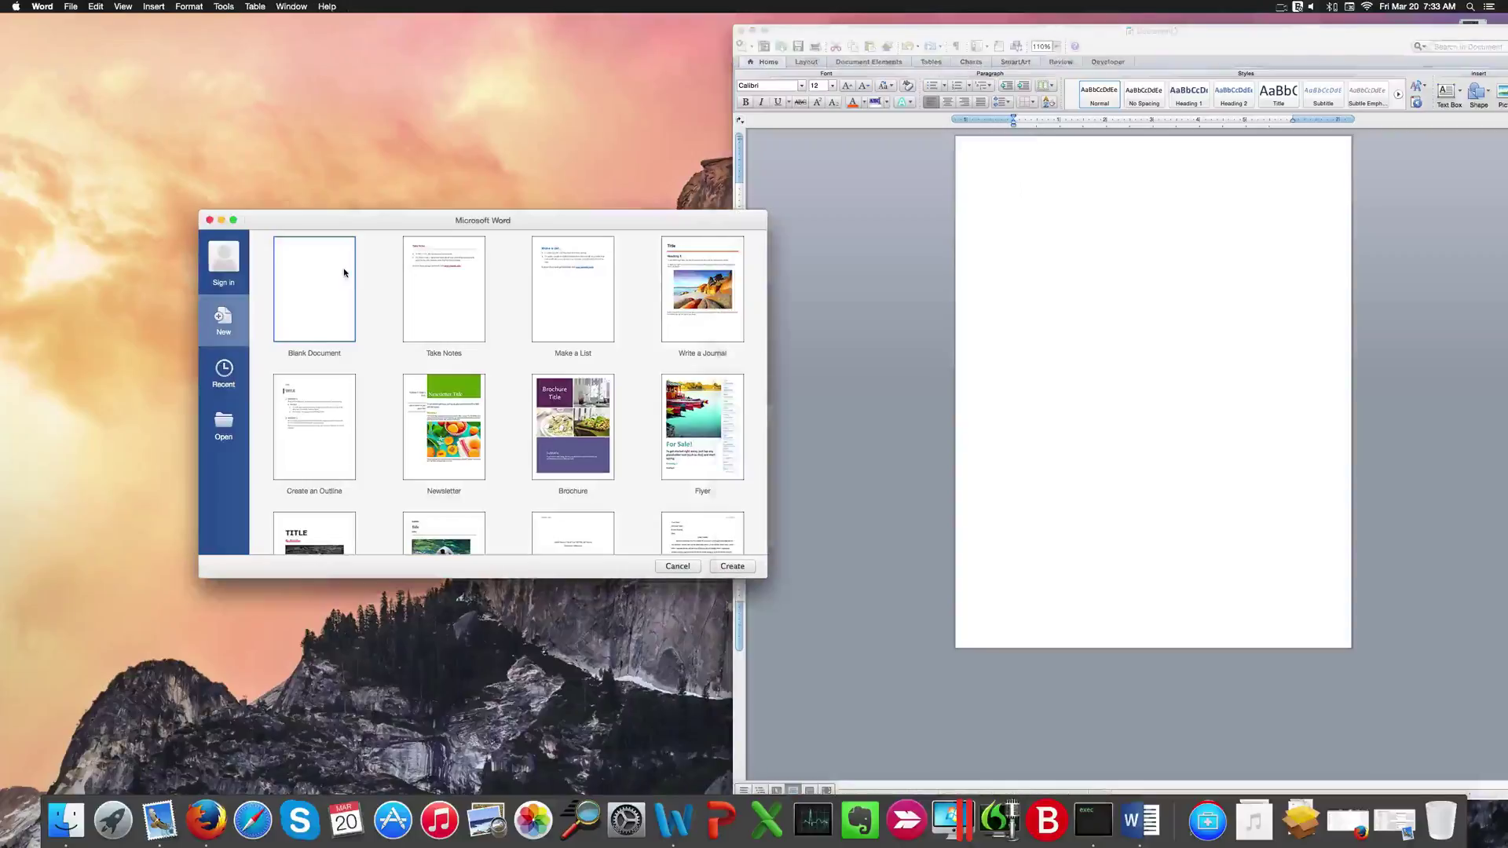
double_click(337, 273)
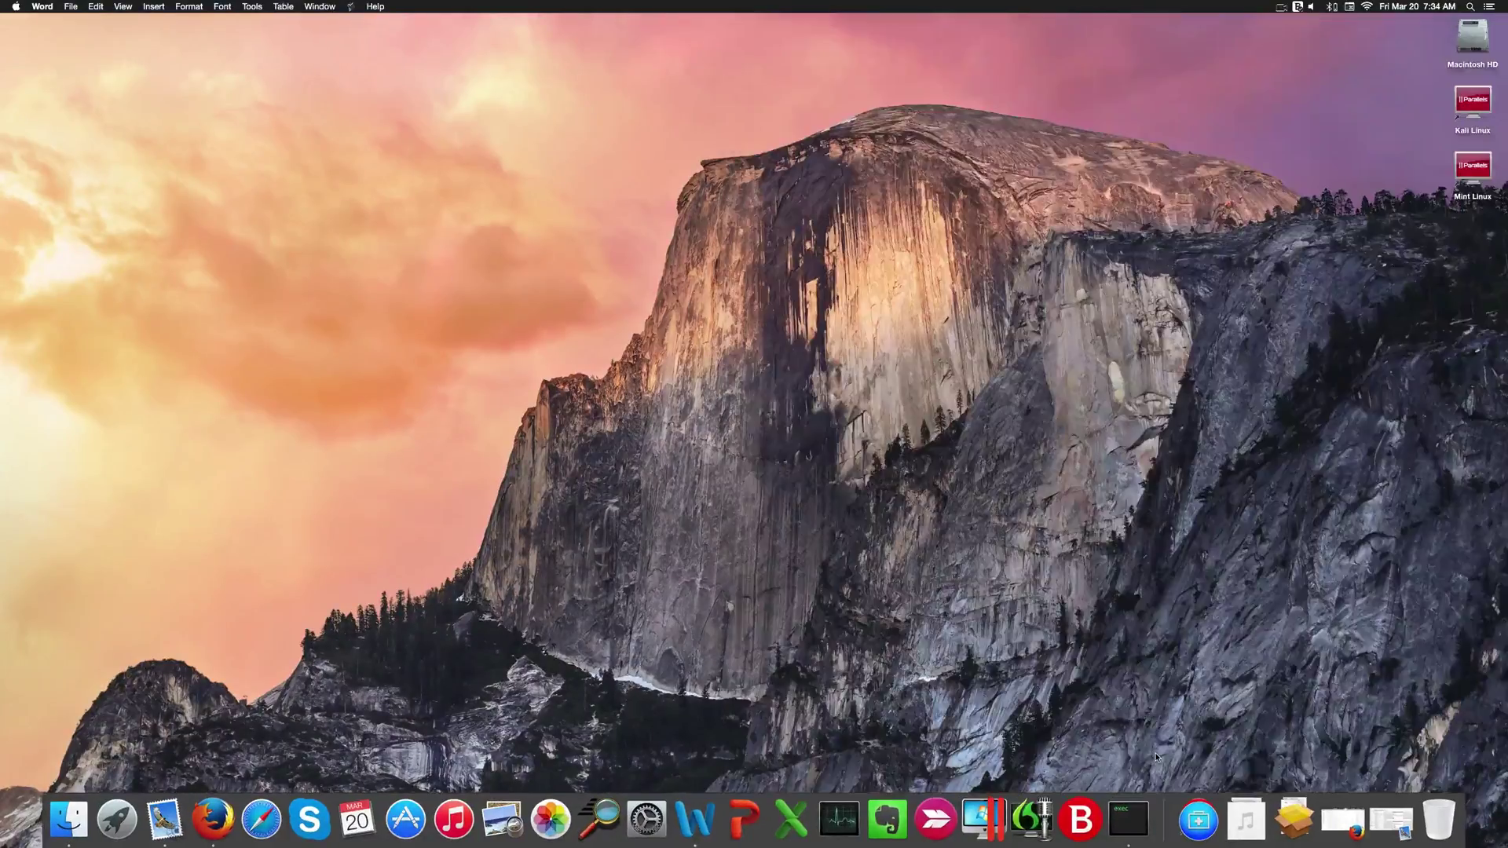
Step: Quit Word, then move the Excel 2011 workbook left and dismiss the 2016 template gallery
right_click(705, 815)
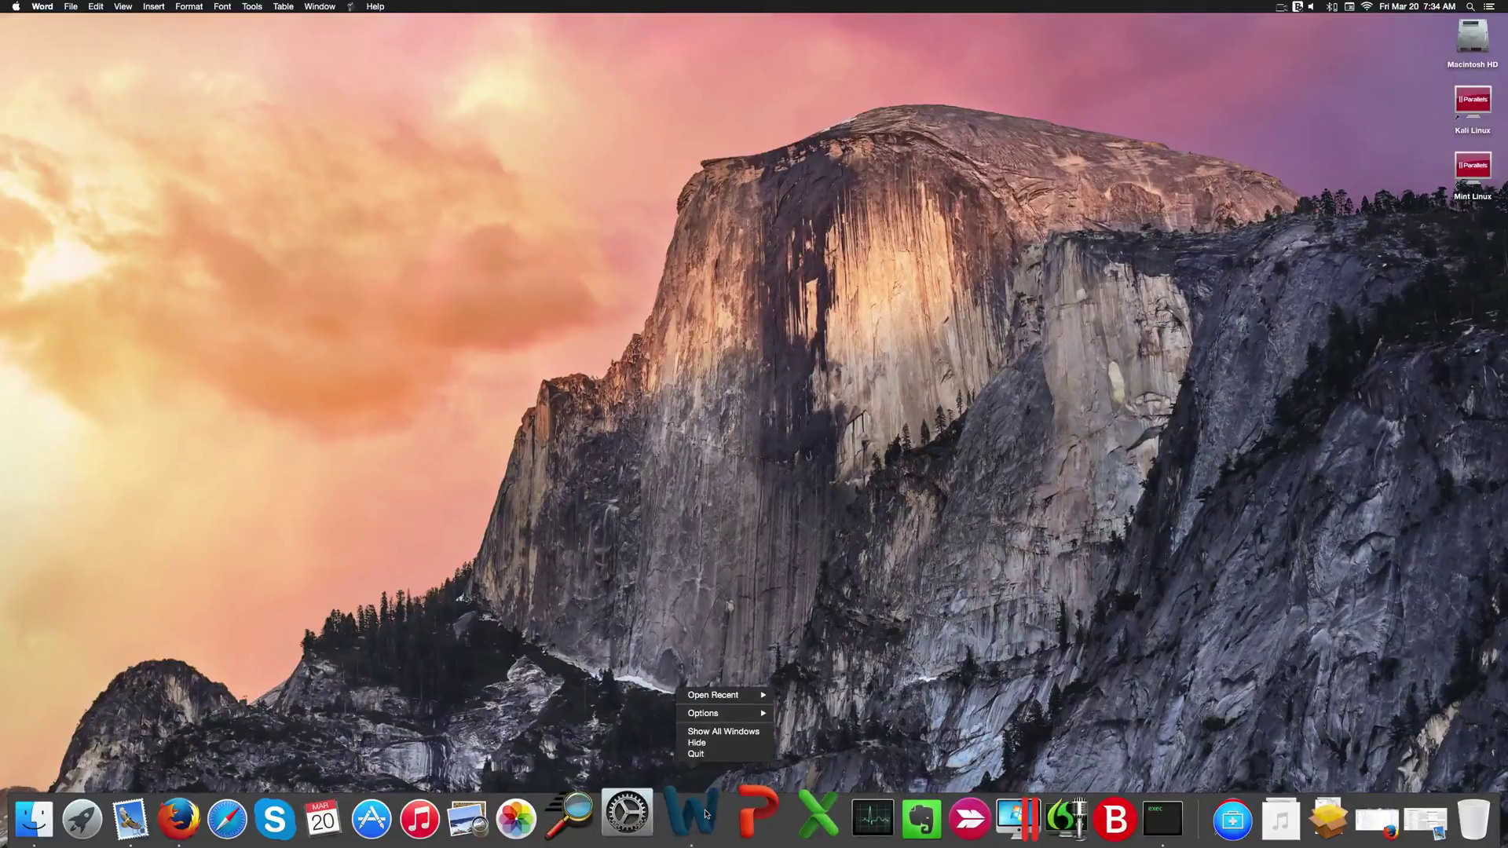
left_click(716, 757)
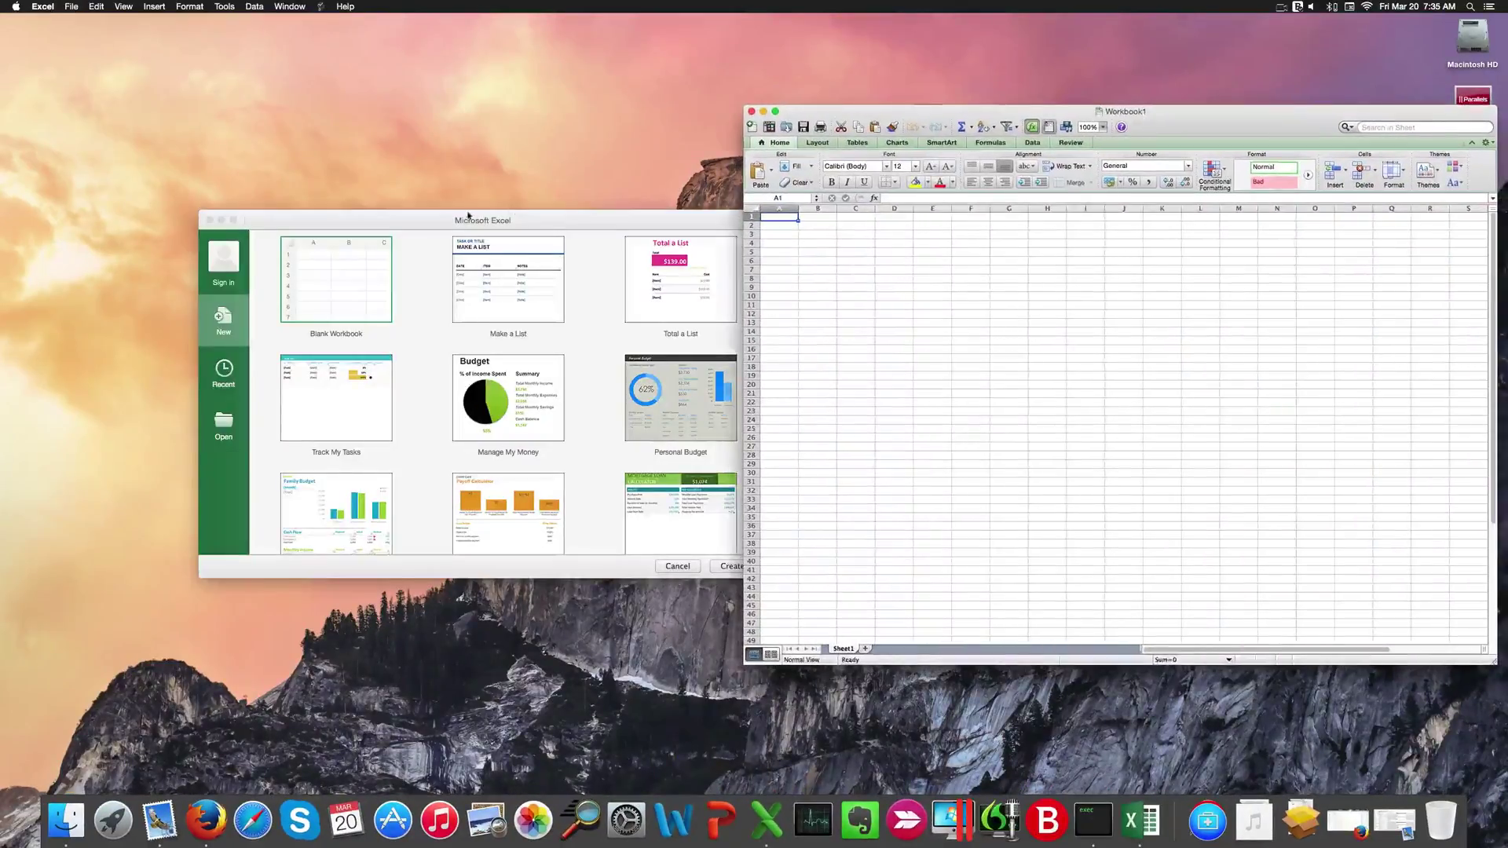
left_click_drag(485, 224, 343, 201)
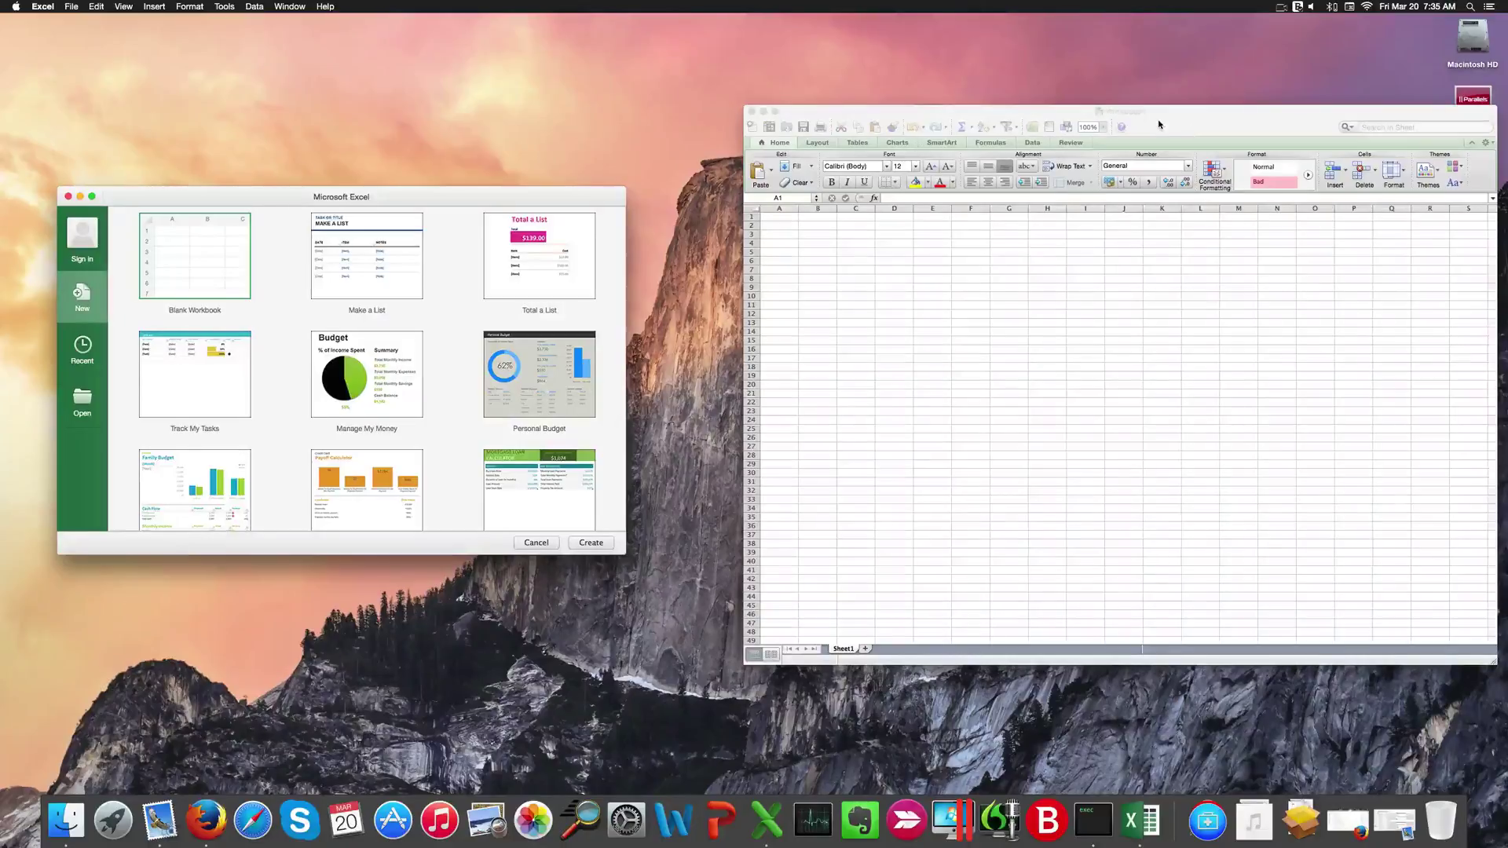
left_click_drag(1163, 118, 1097, 118)
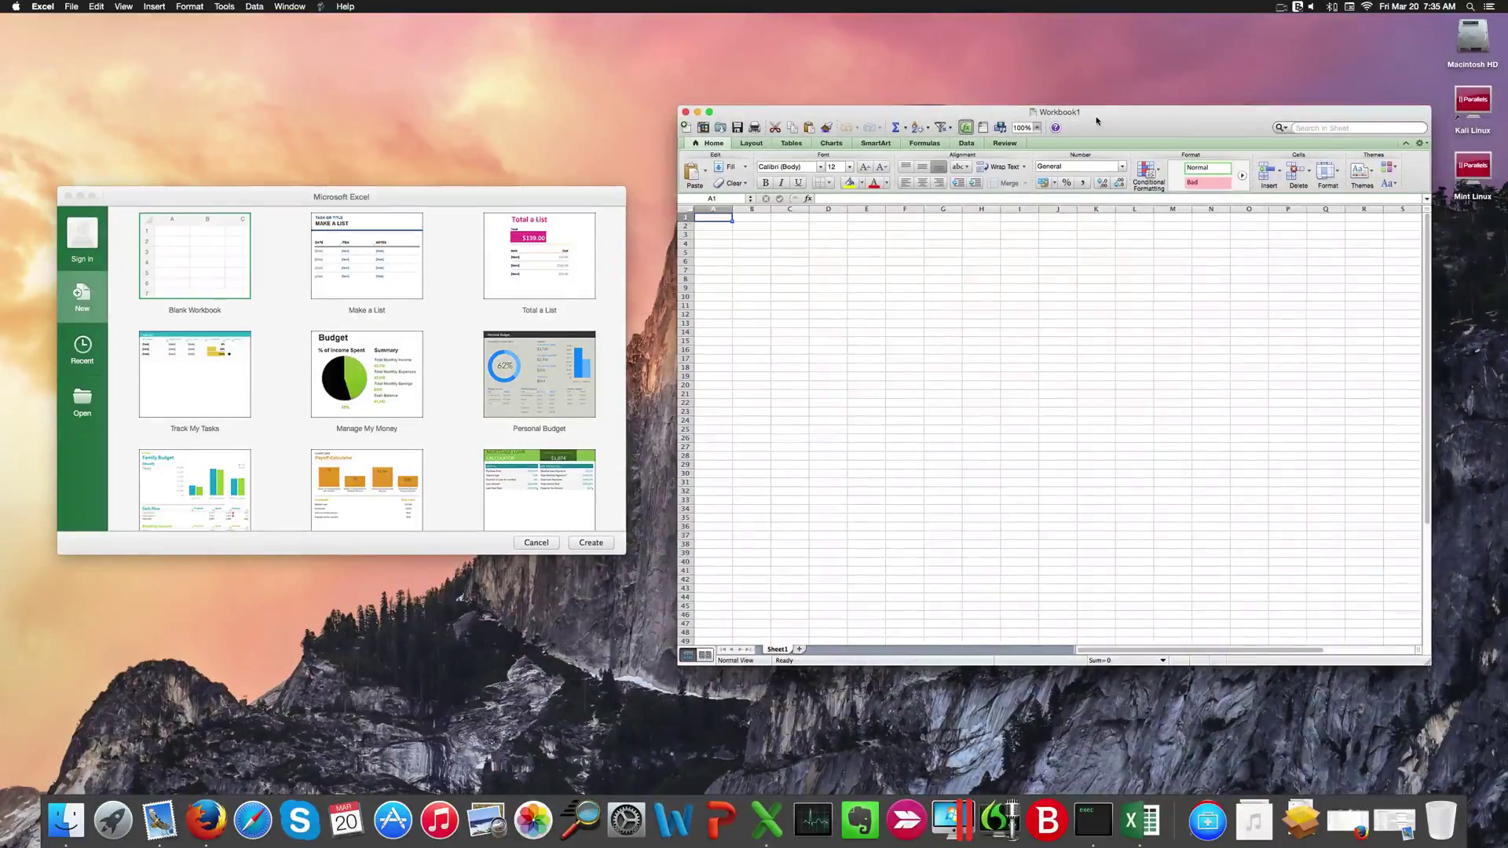
left_click(157, 236)
key("Escape")
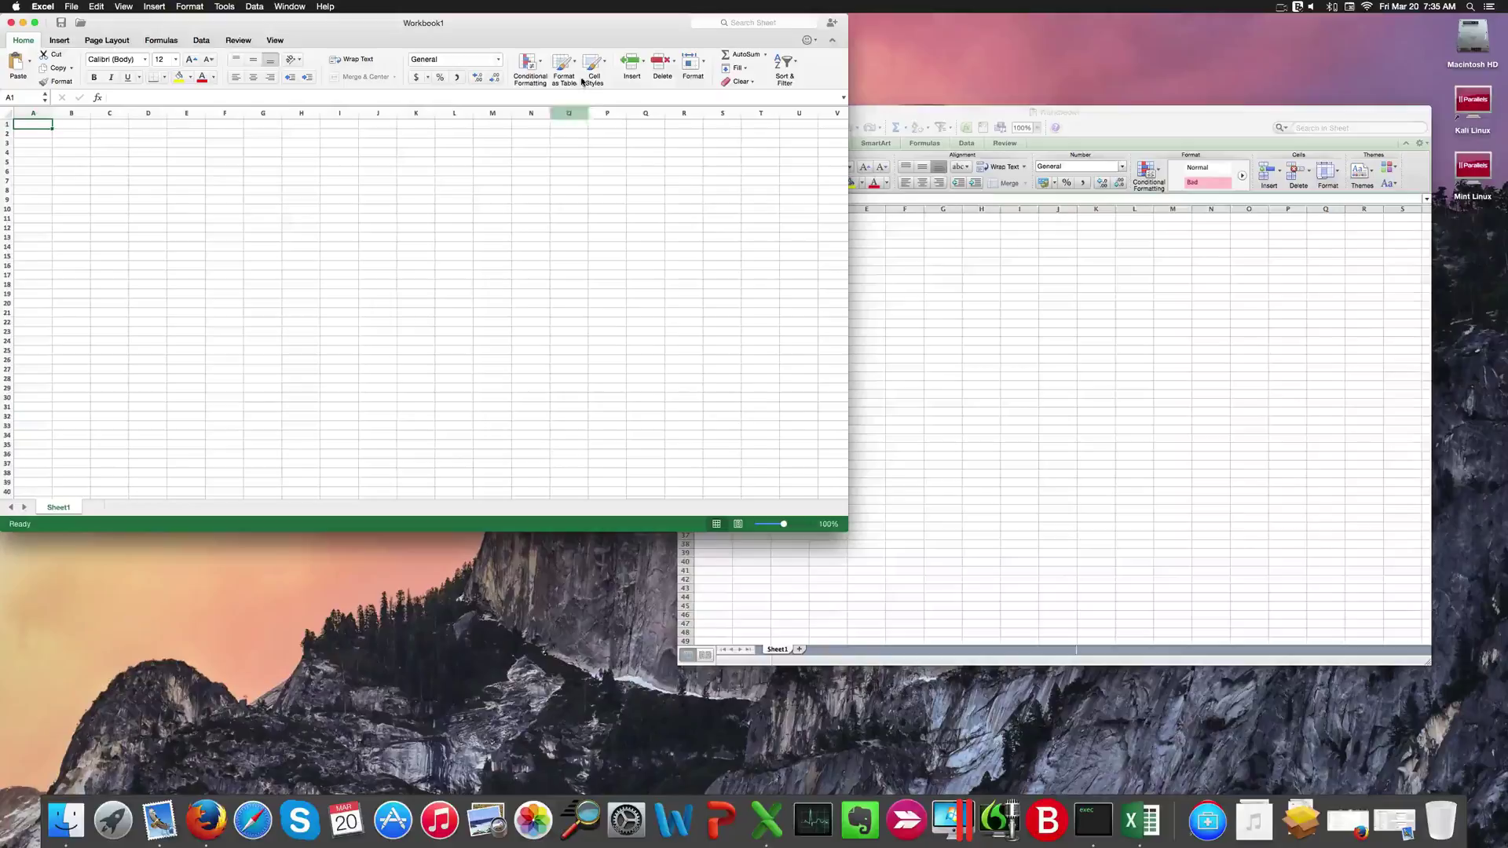
Step: Arrange the 2016 and 2011 workbooks side by side, close both, and quit Excel
left_click_drag(414, 24, 410, 123)
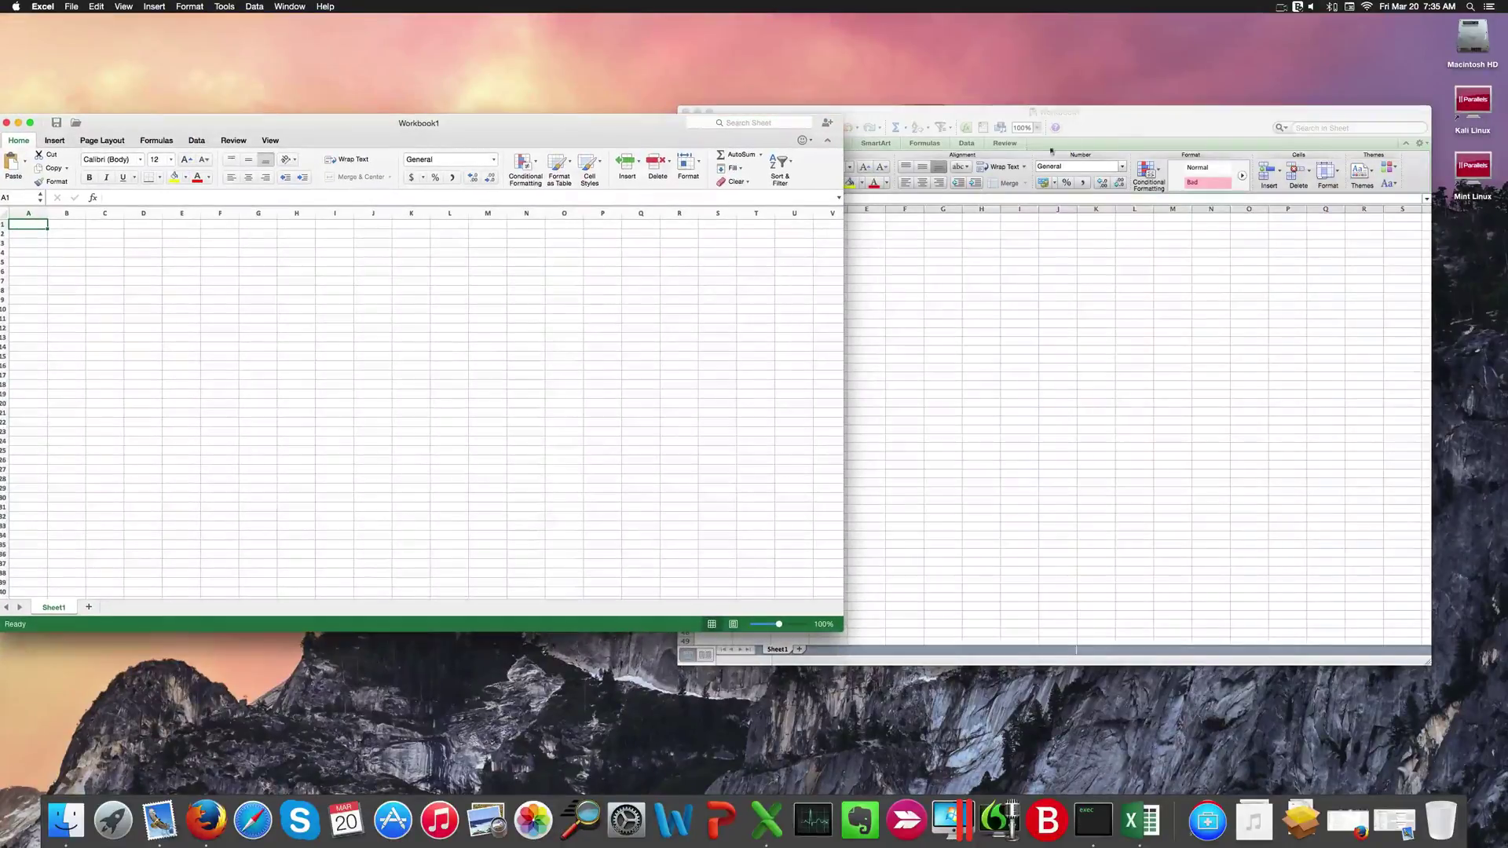
left_click(1083, 125)
left_click_drag(1080, 118, 1140, 119)
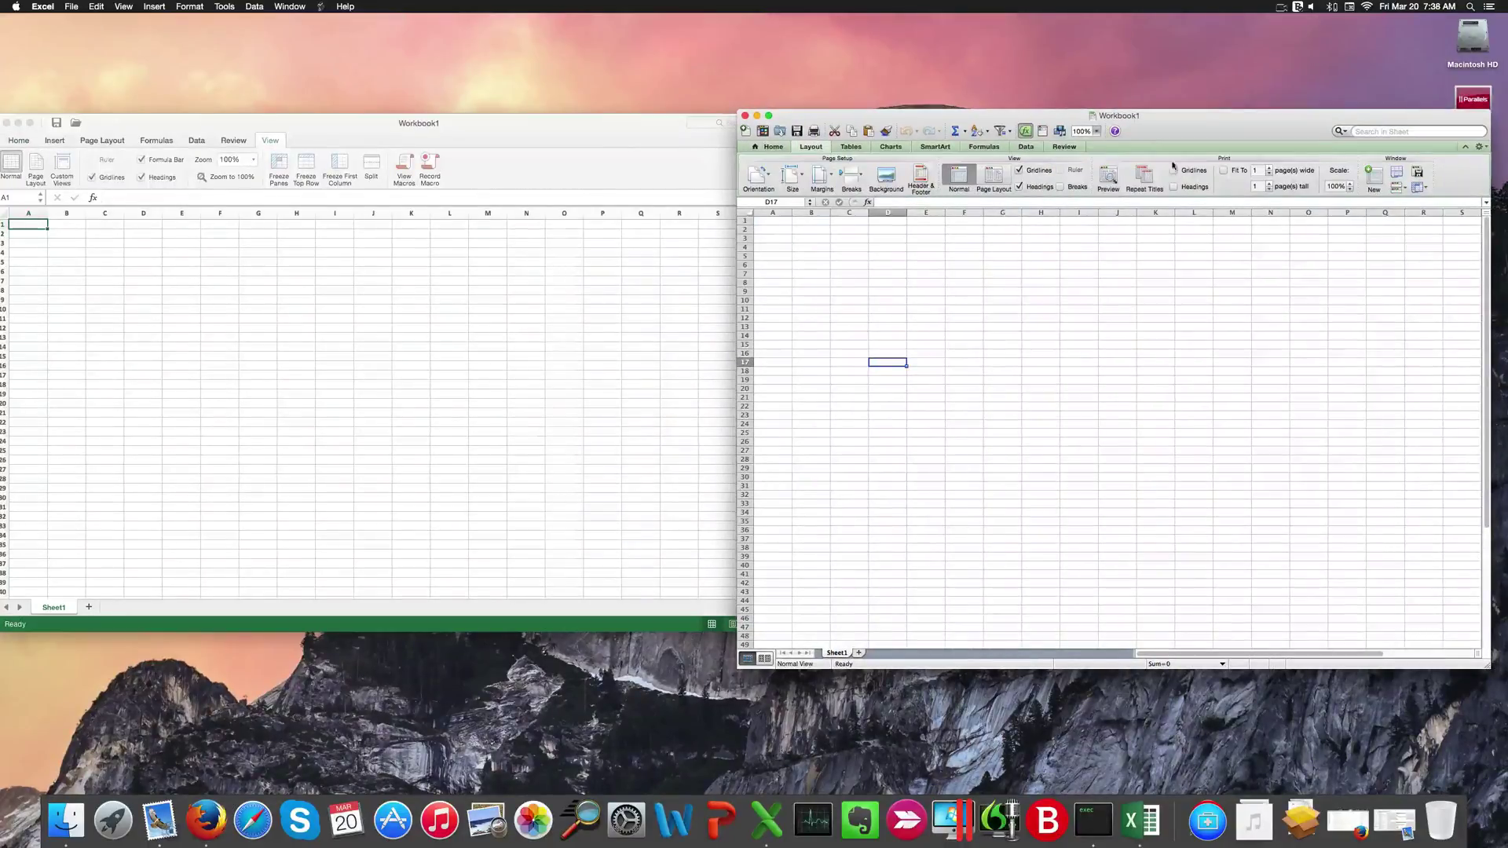
left_click(745, 116)
left_click_drag(97, 126, 331, 118)
left_click(246, 115)
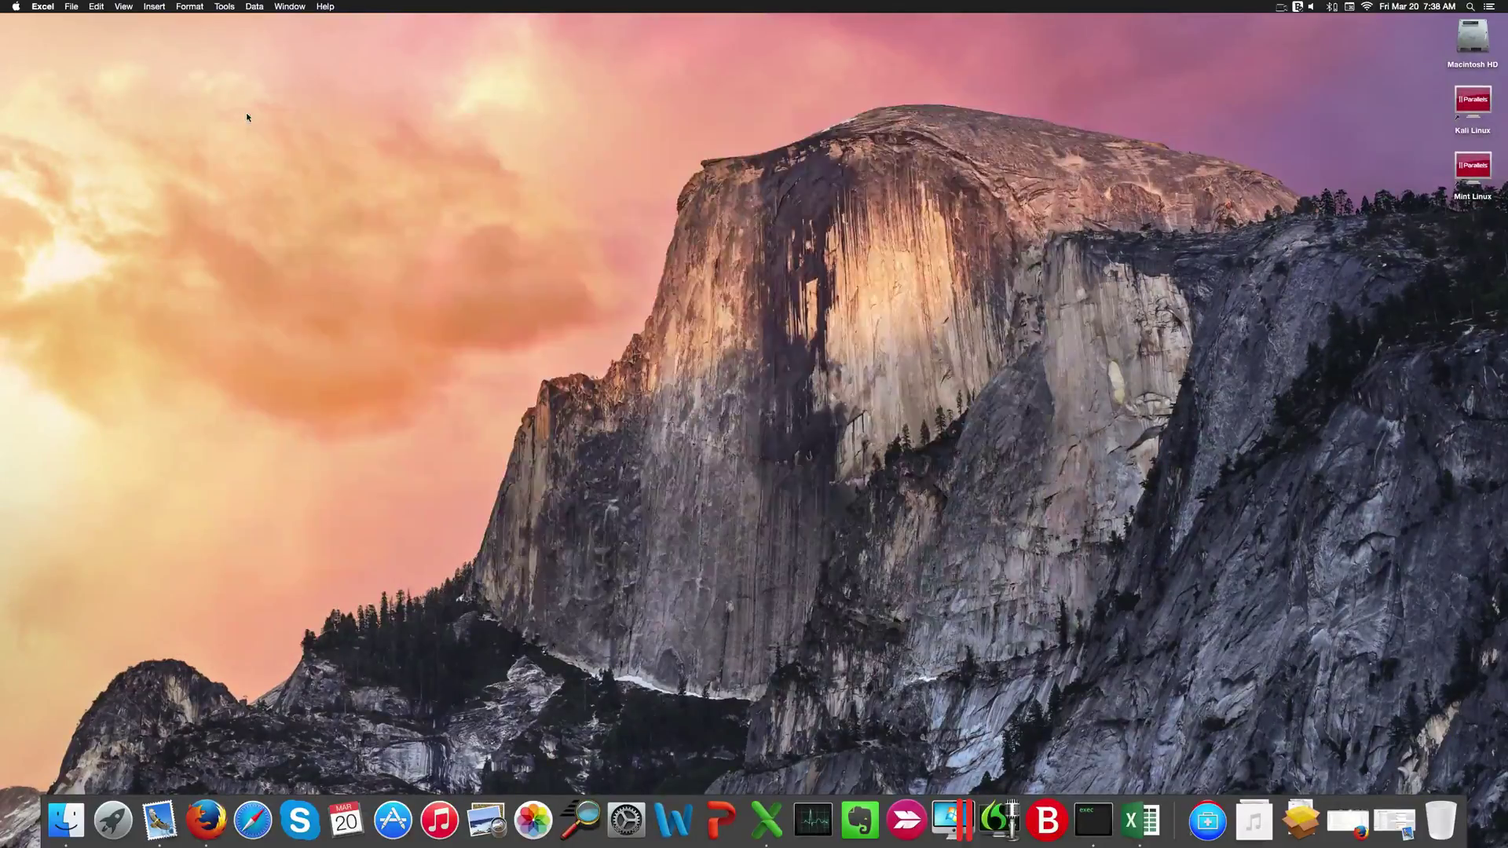
right_click(1140, 817)
left_click(1144, 754)
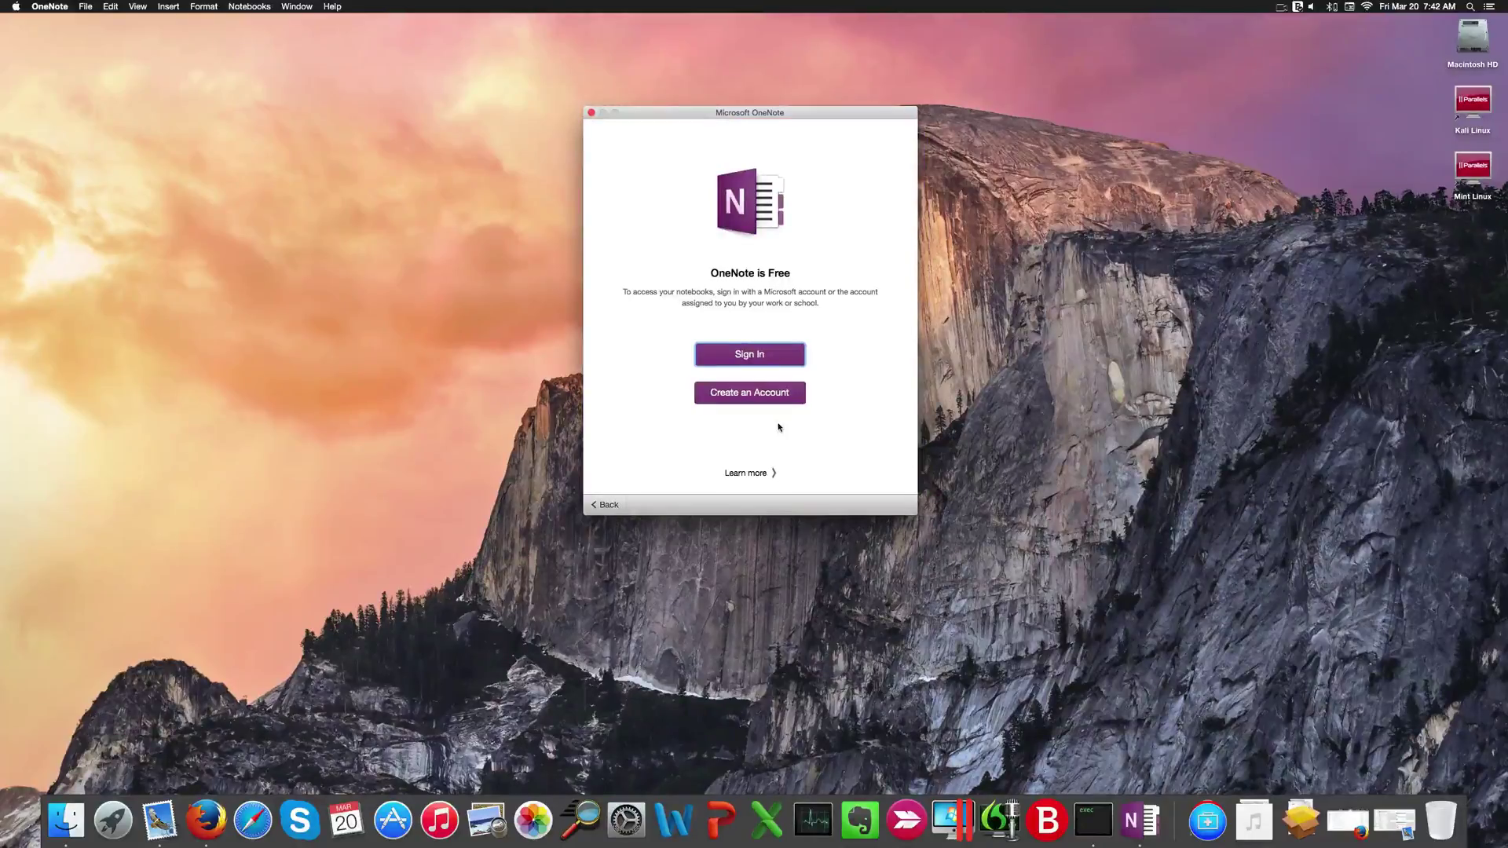
Step: Skip the OneNote welcome slide and uncheck sending usage information to Microsoft
left_click(774, 355)
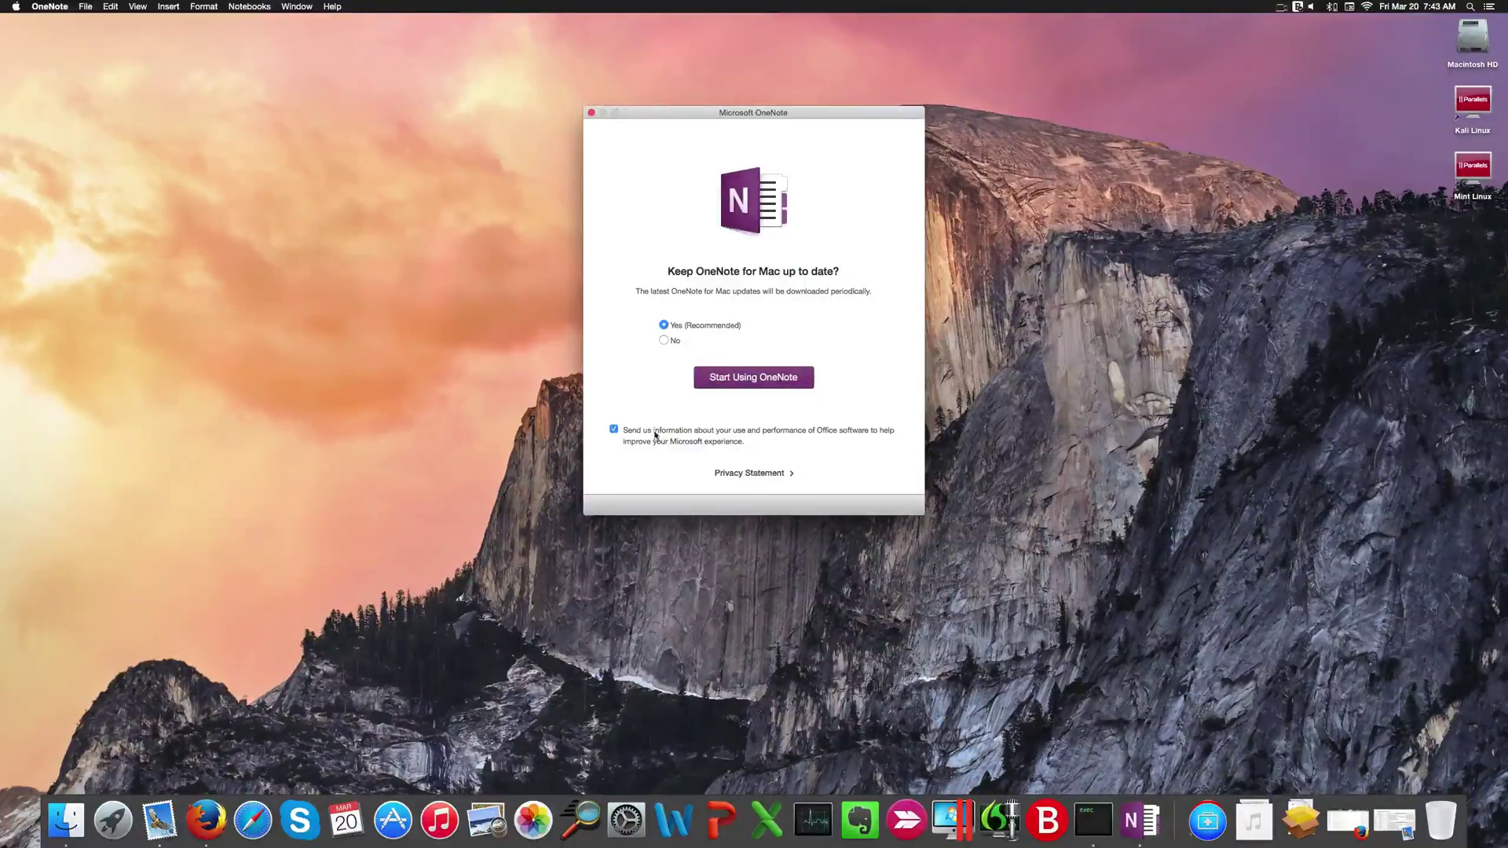
left_click(613, 431)
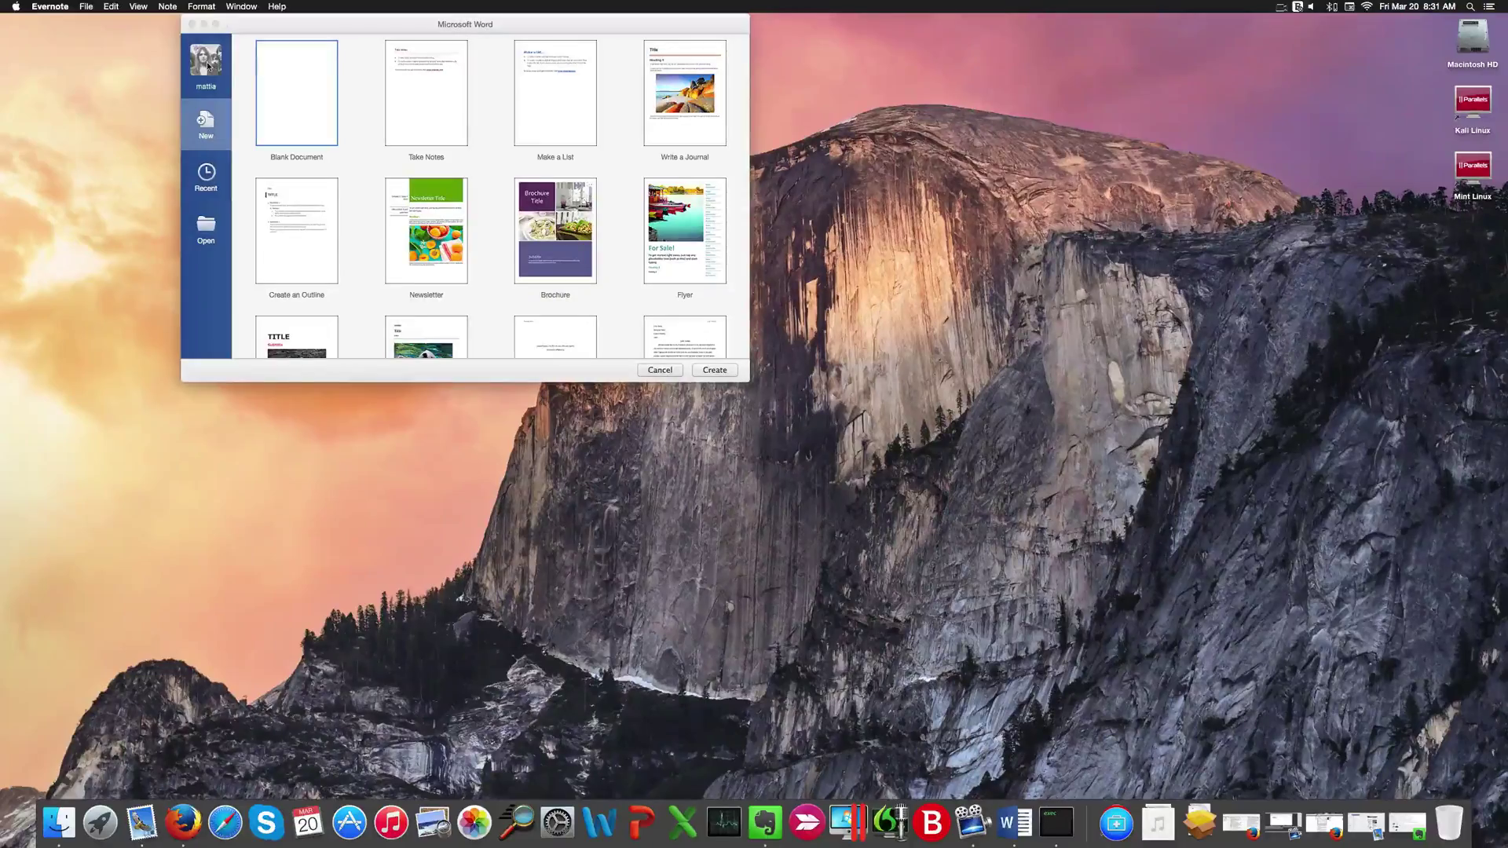
Step: Create a blank Word document, type 'bla bla' followed by a new paragraph, and open Save
left_click(279, 89)
double_click(279, 89)
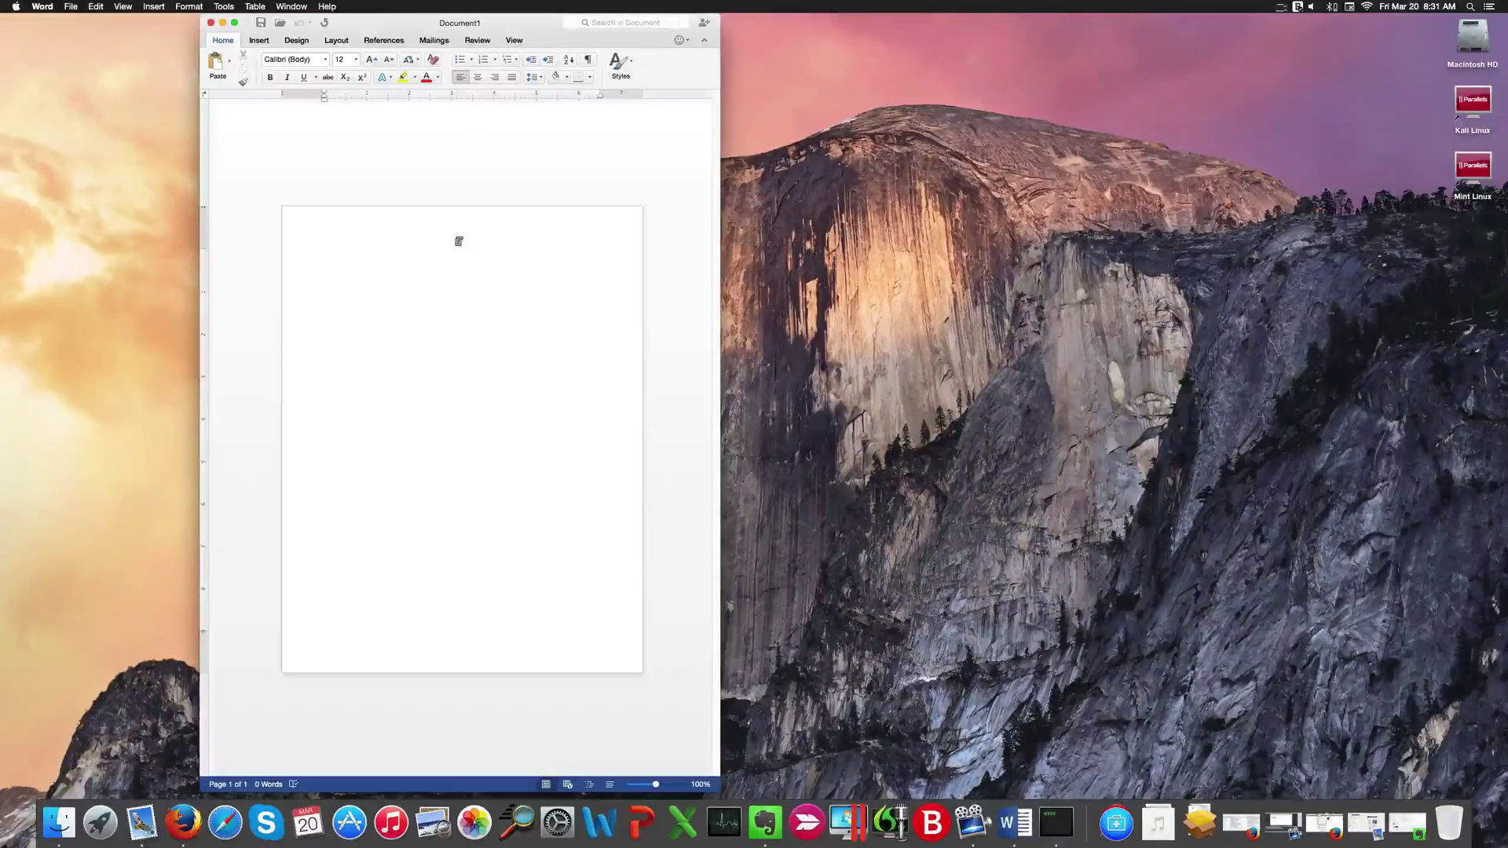
type("bla bla")
key("Return")
left_click(261, 23)
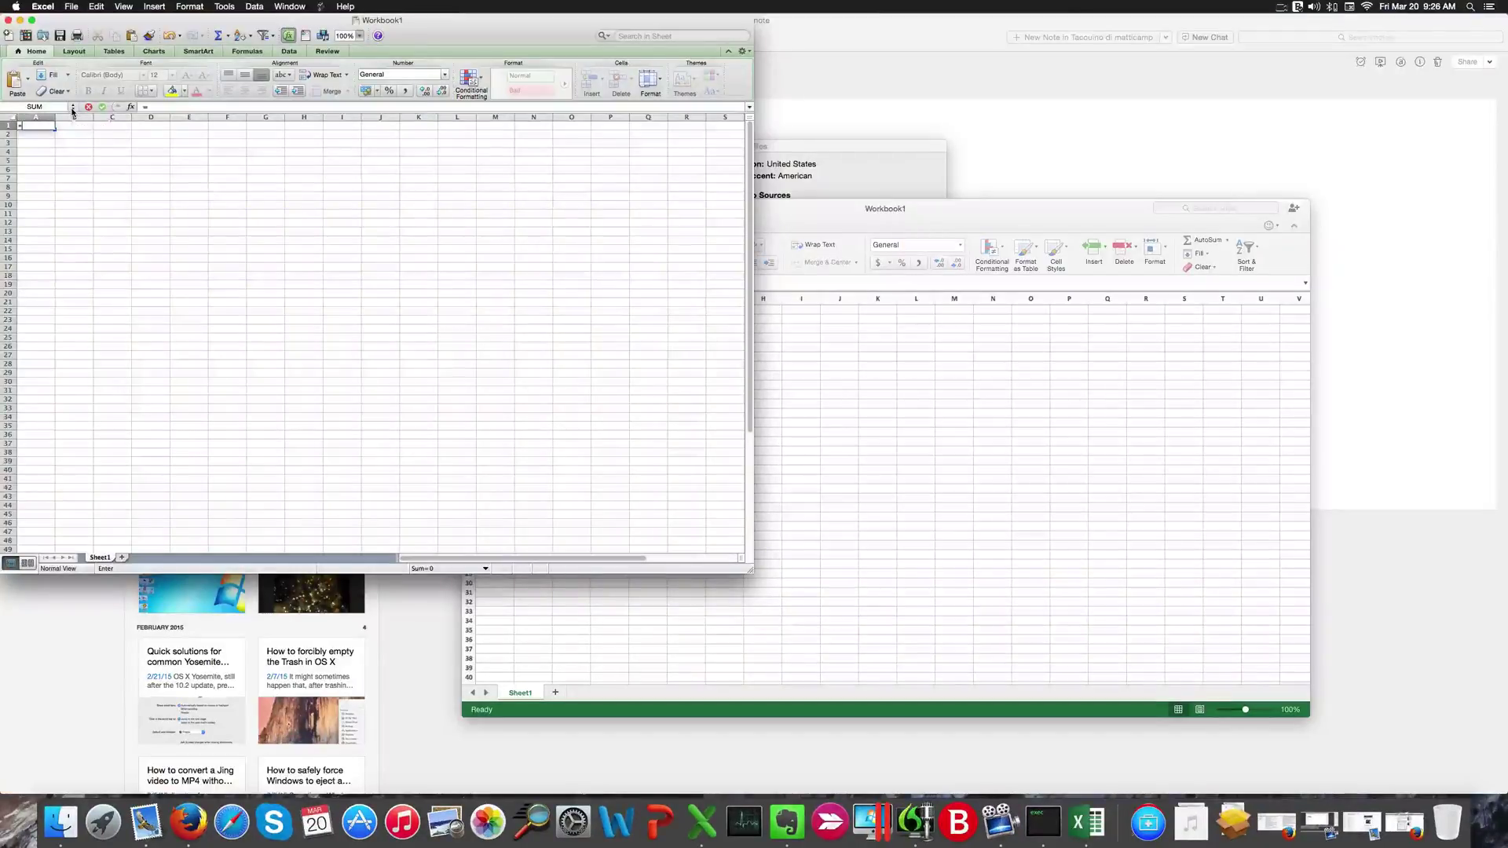
Step: Enter a SUM formula in A1 adding a column A range plus cell A13
left_click(72, 108)
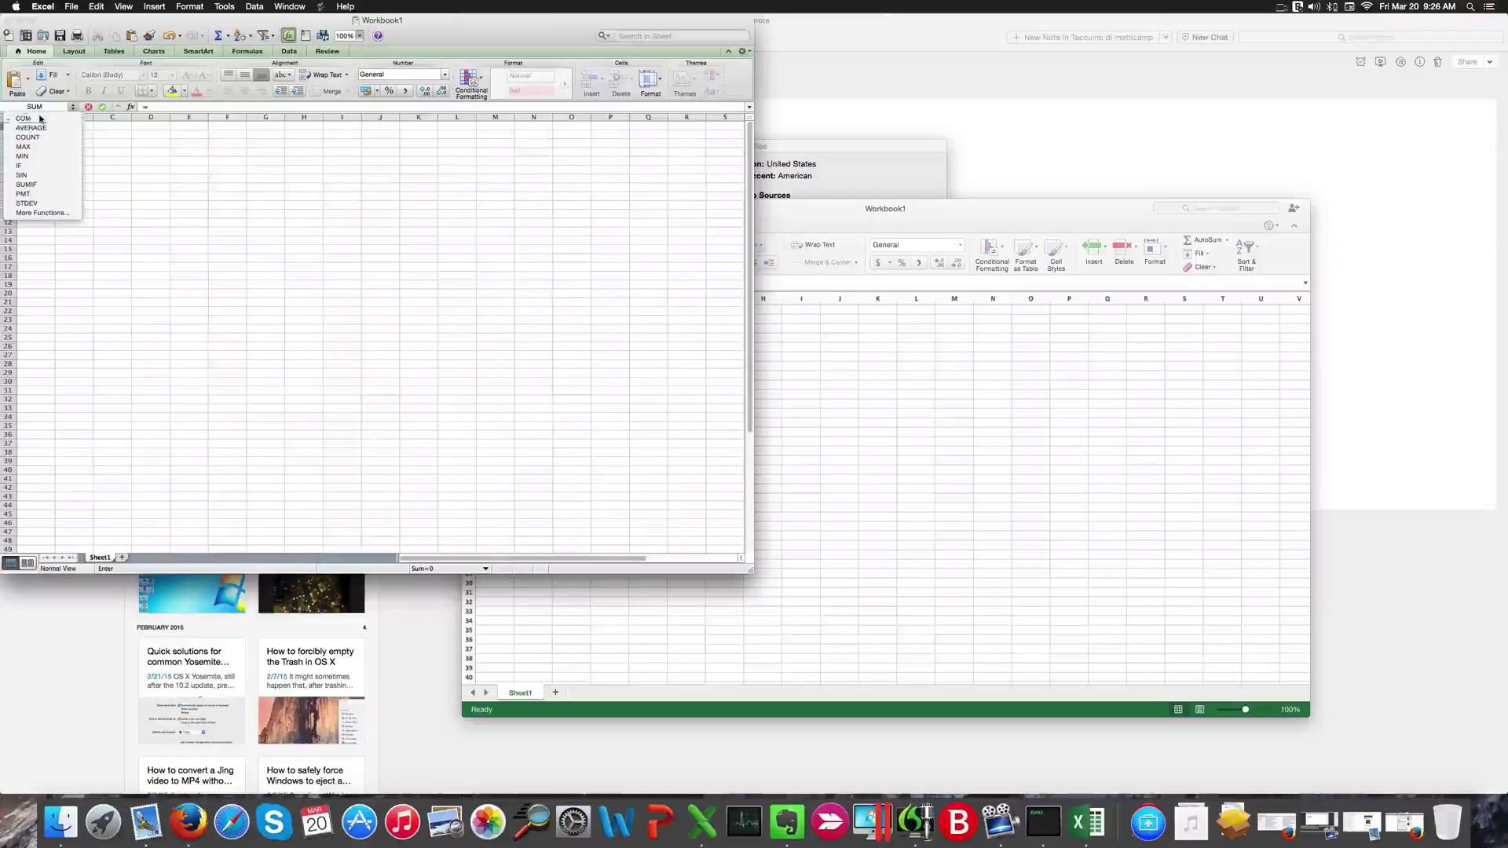
left_click(42, 118)
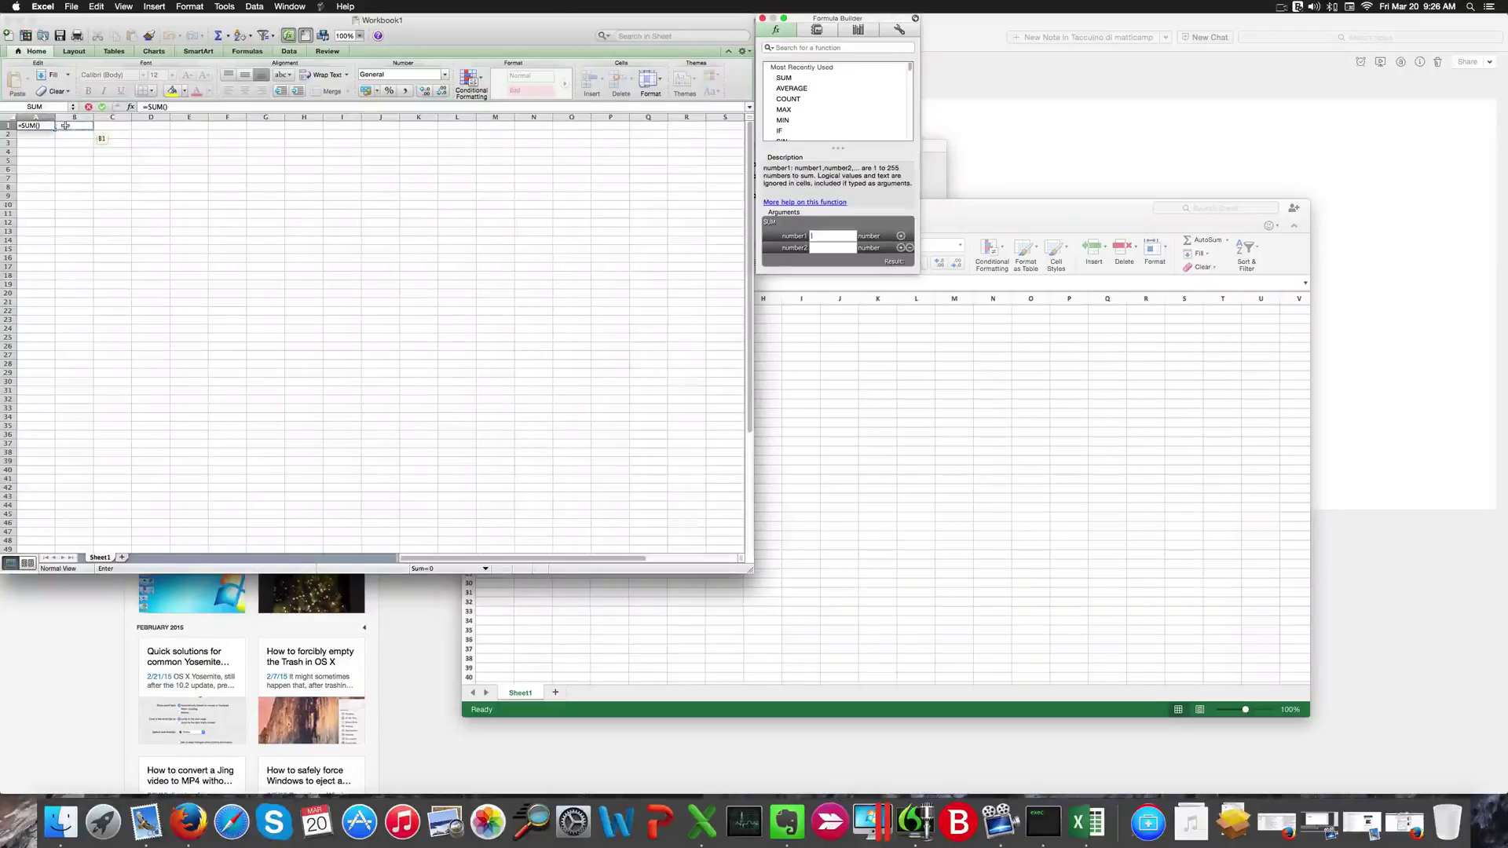
left_click_drag(35, 131, 45, 225)
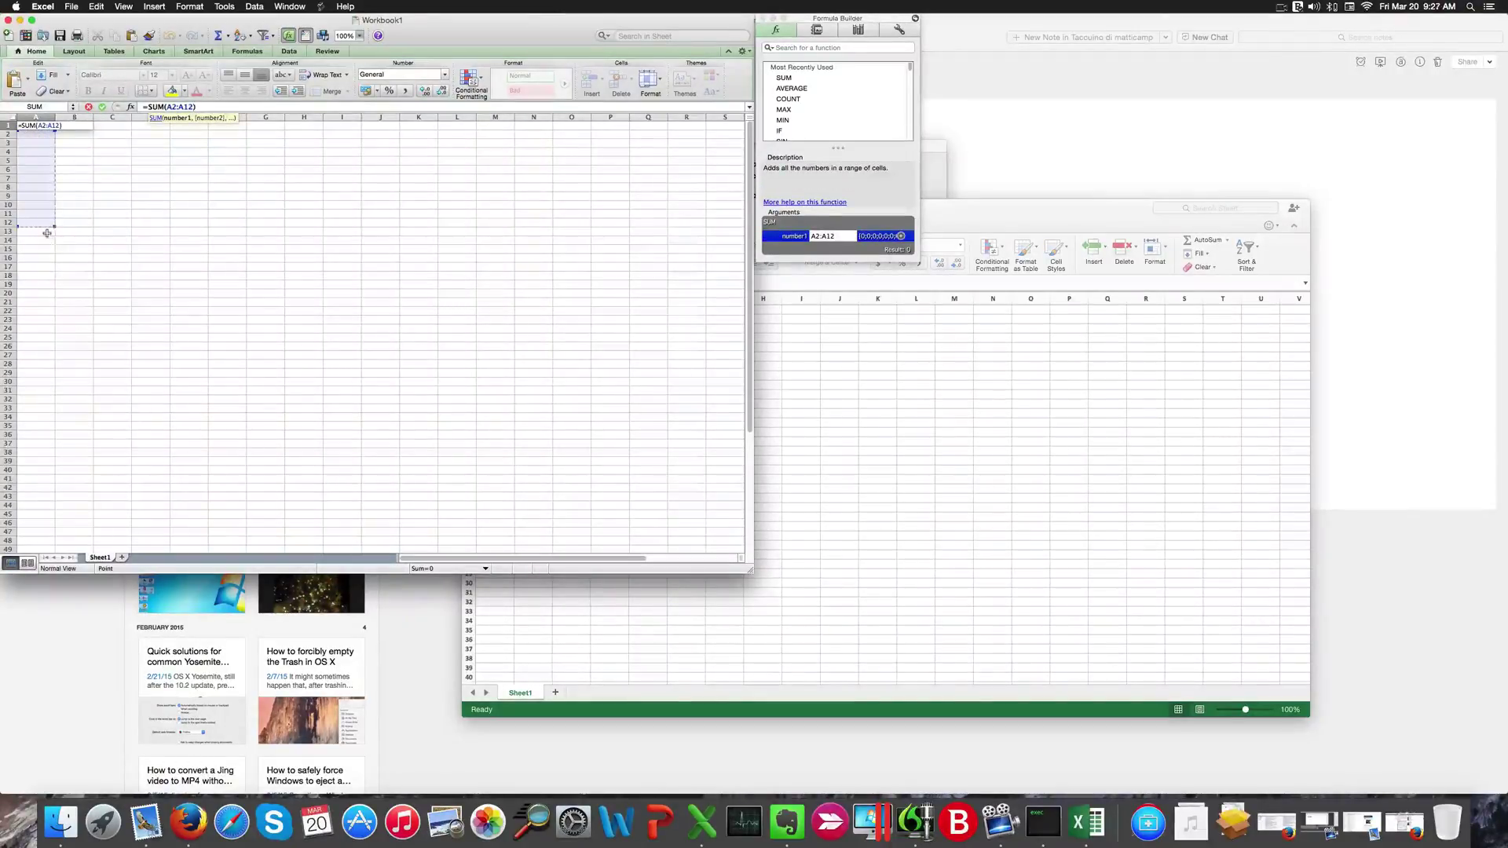
type("+")
left_click(47, 233)
key("Return")
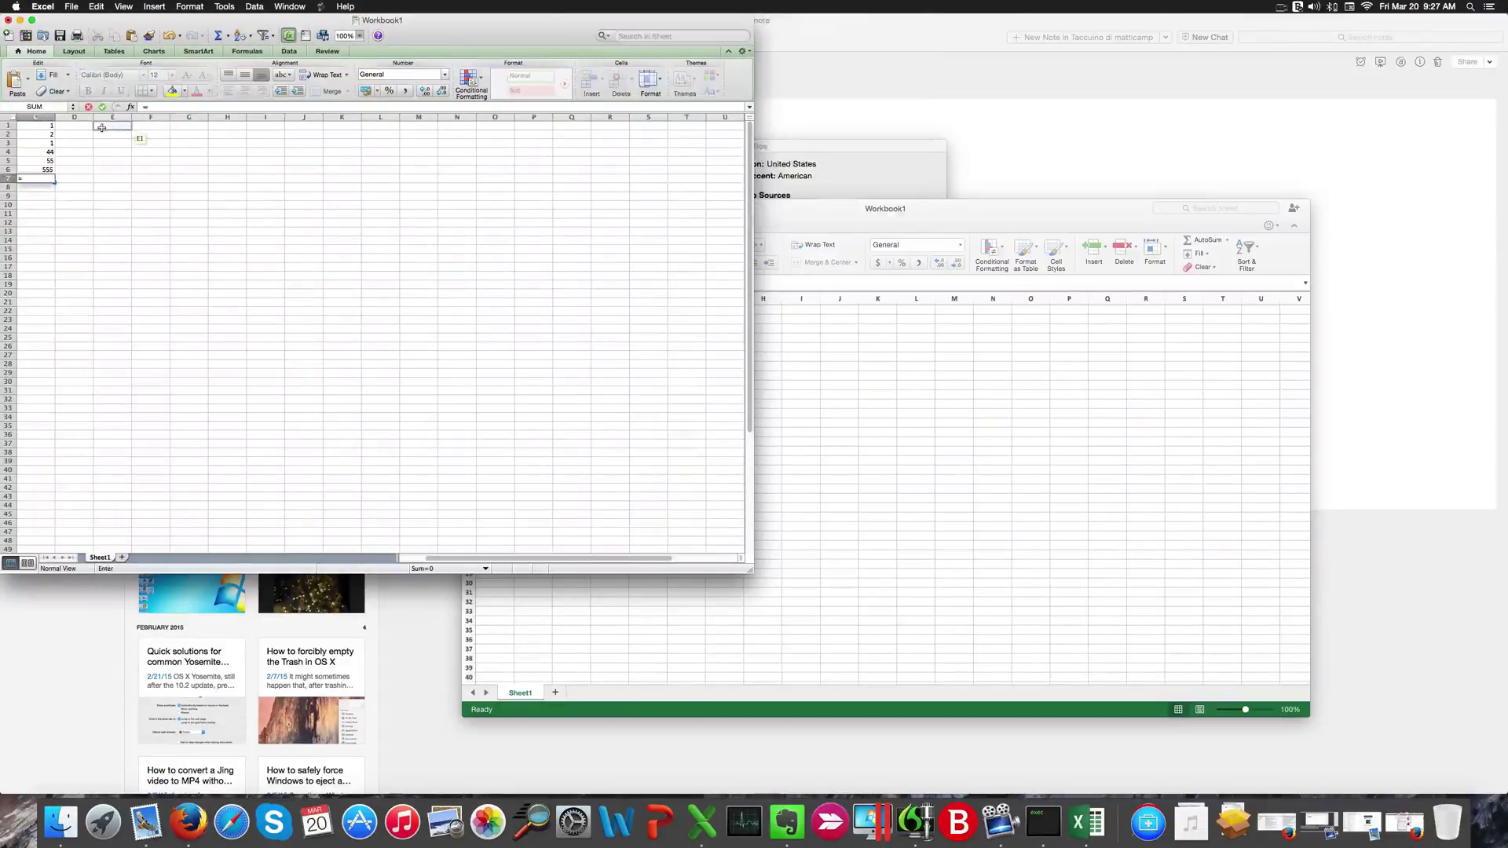
Step: Total C1:C6 in C7 (658), close the Formula Builder, and switch to the empty workbook
type("=")
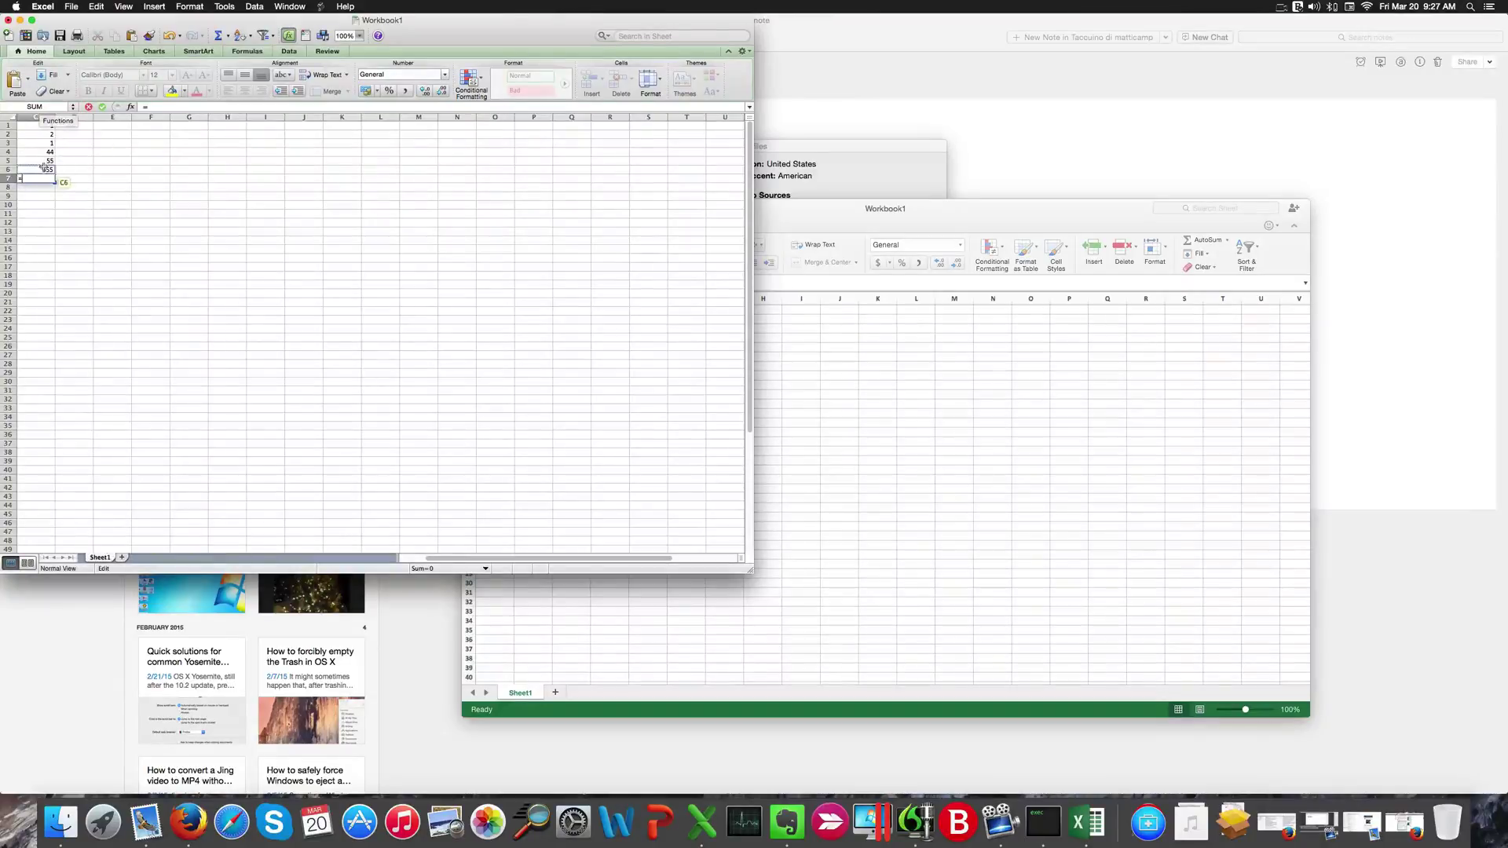
left_click(73, 107)
left_click(43, 119)
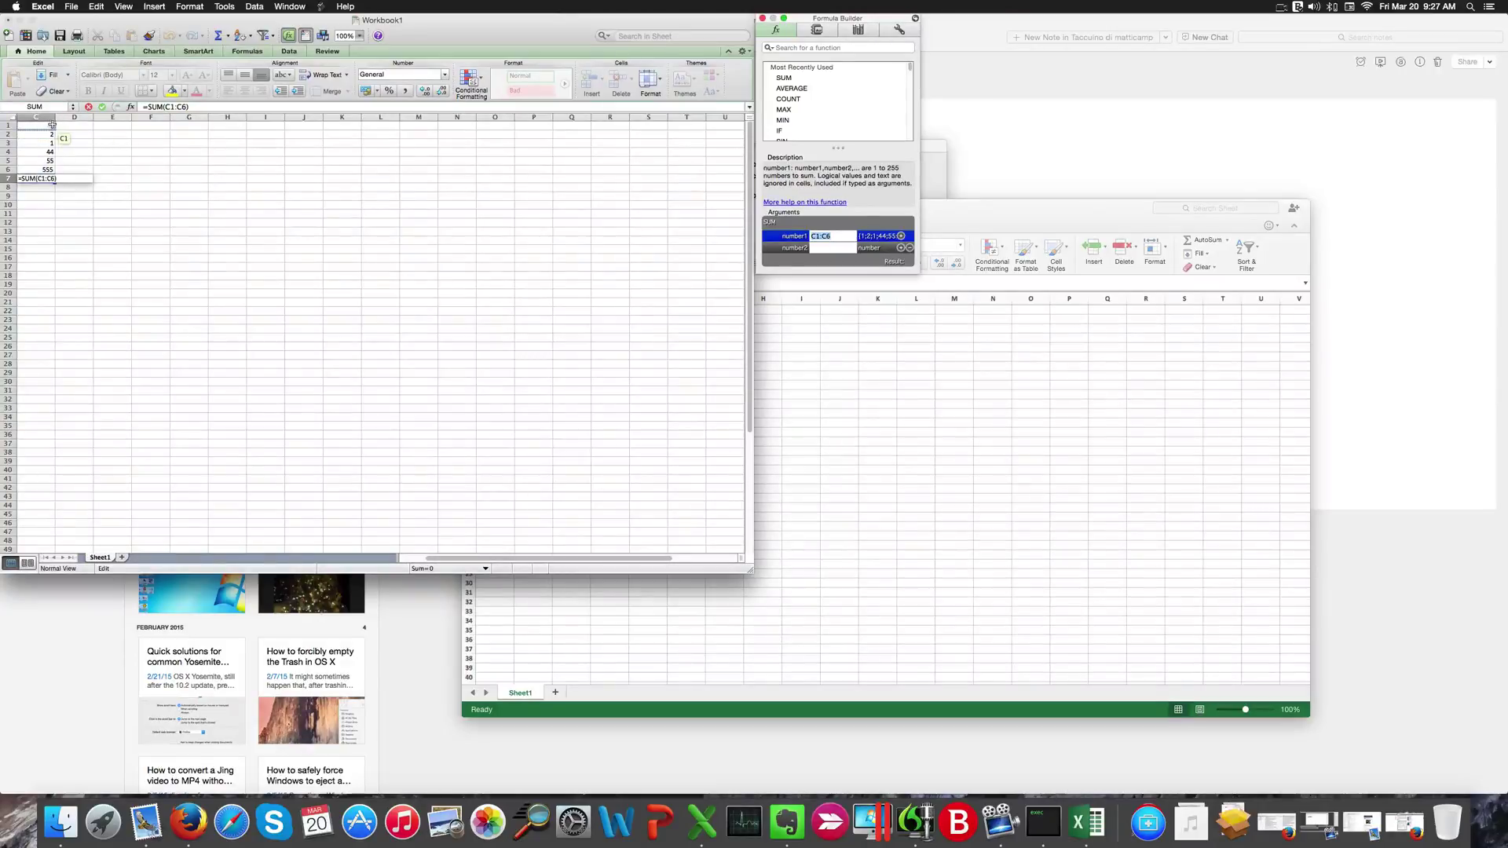
key("Return")
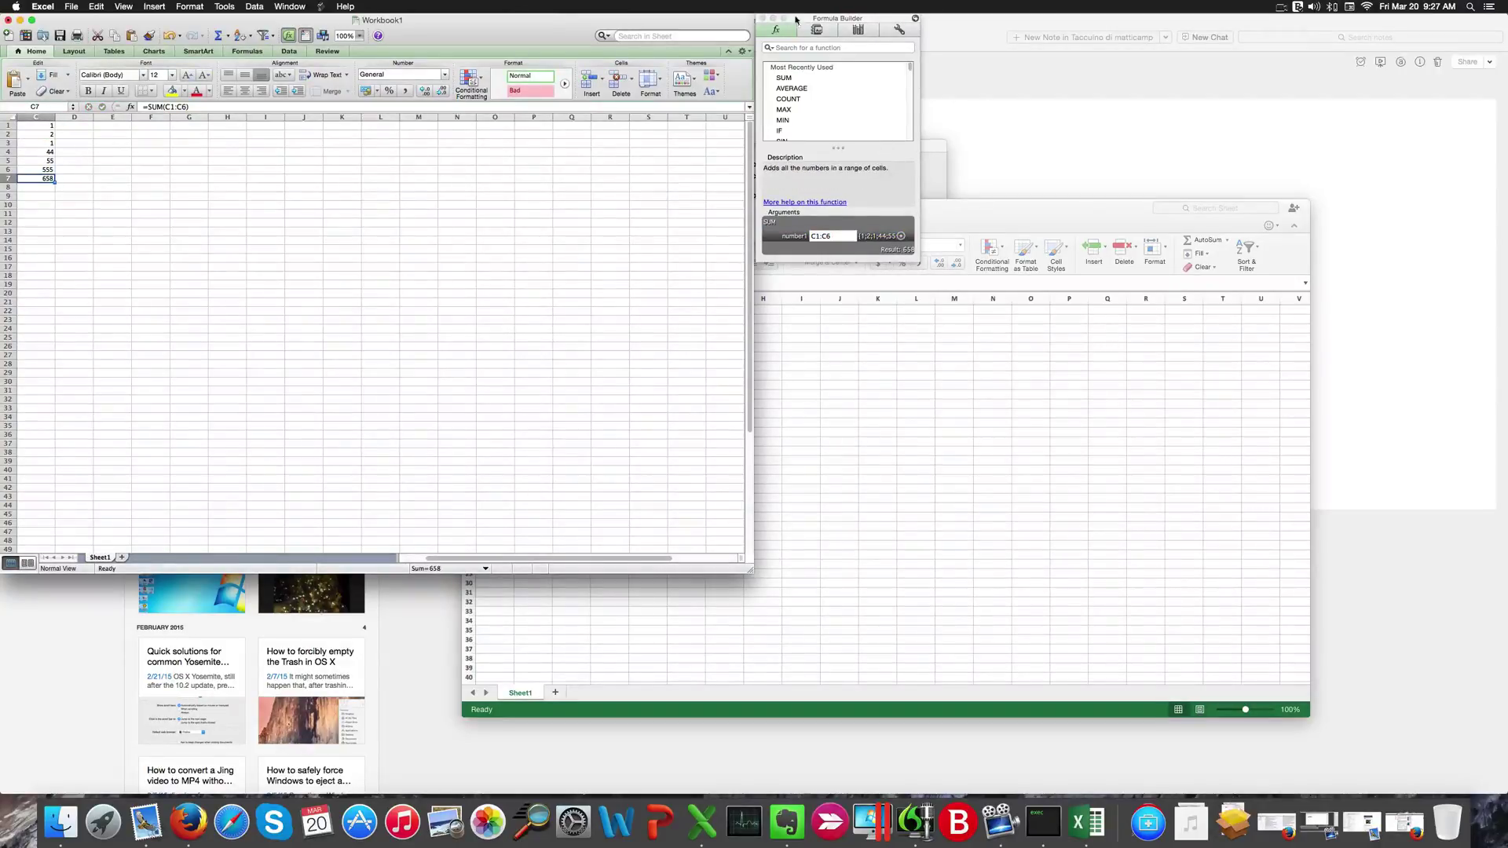
left_click(761, 18)
left_click(831, 344)
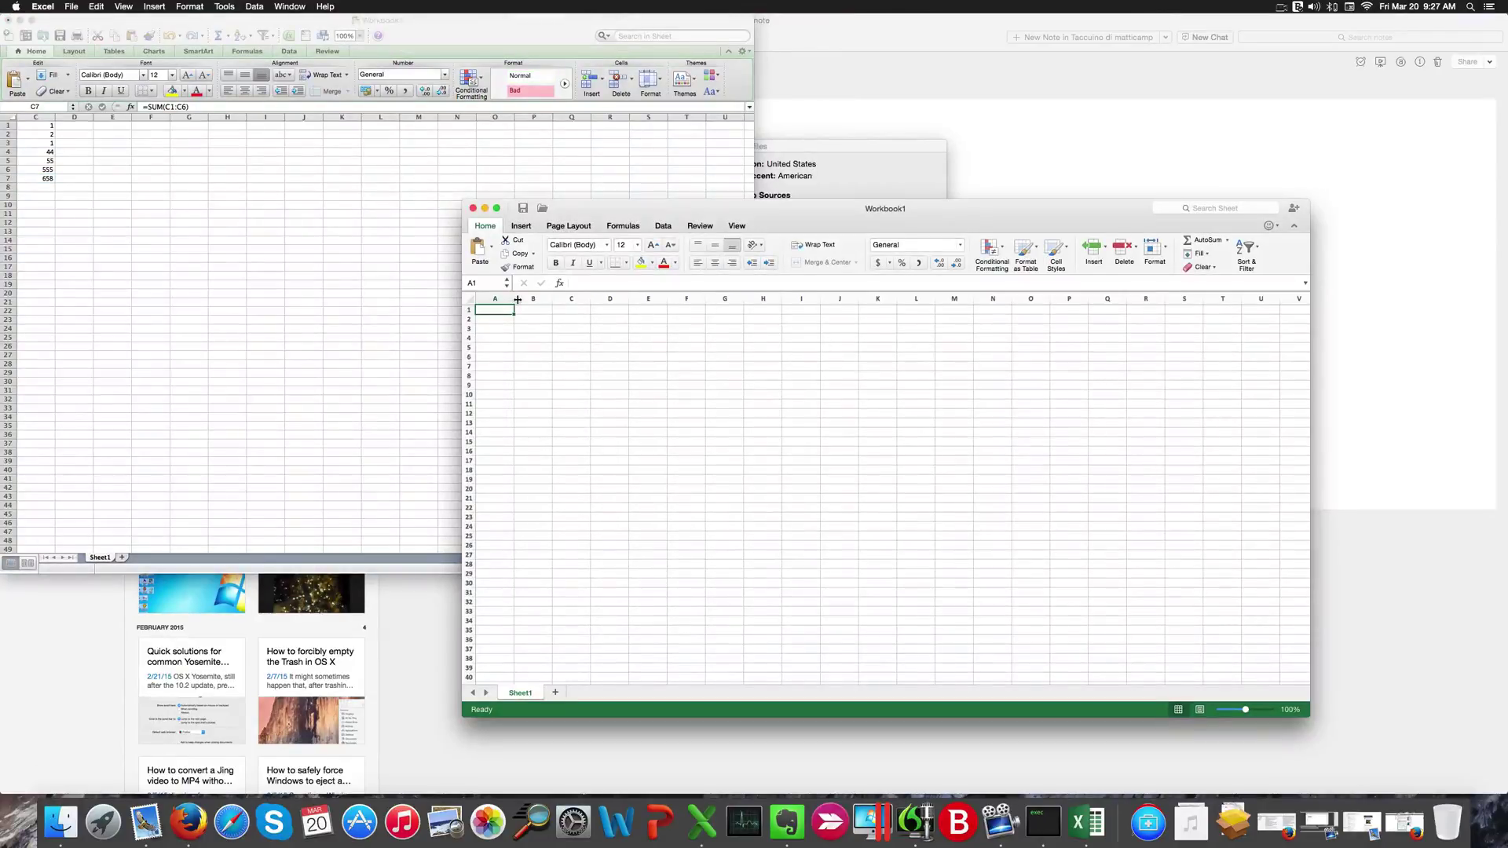
Step: Enter the numbers 1, 2, 3, 4 and 5 down cells A1 to A5
type("1")
key("Return")
type("2")
key("Return")
type("3")
key("Return")
type("4")
key("Return")
type("5")
key("Return")
Step: Put =SUM(A1:A5) in A6 so it shows 15
type("=")
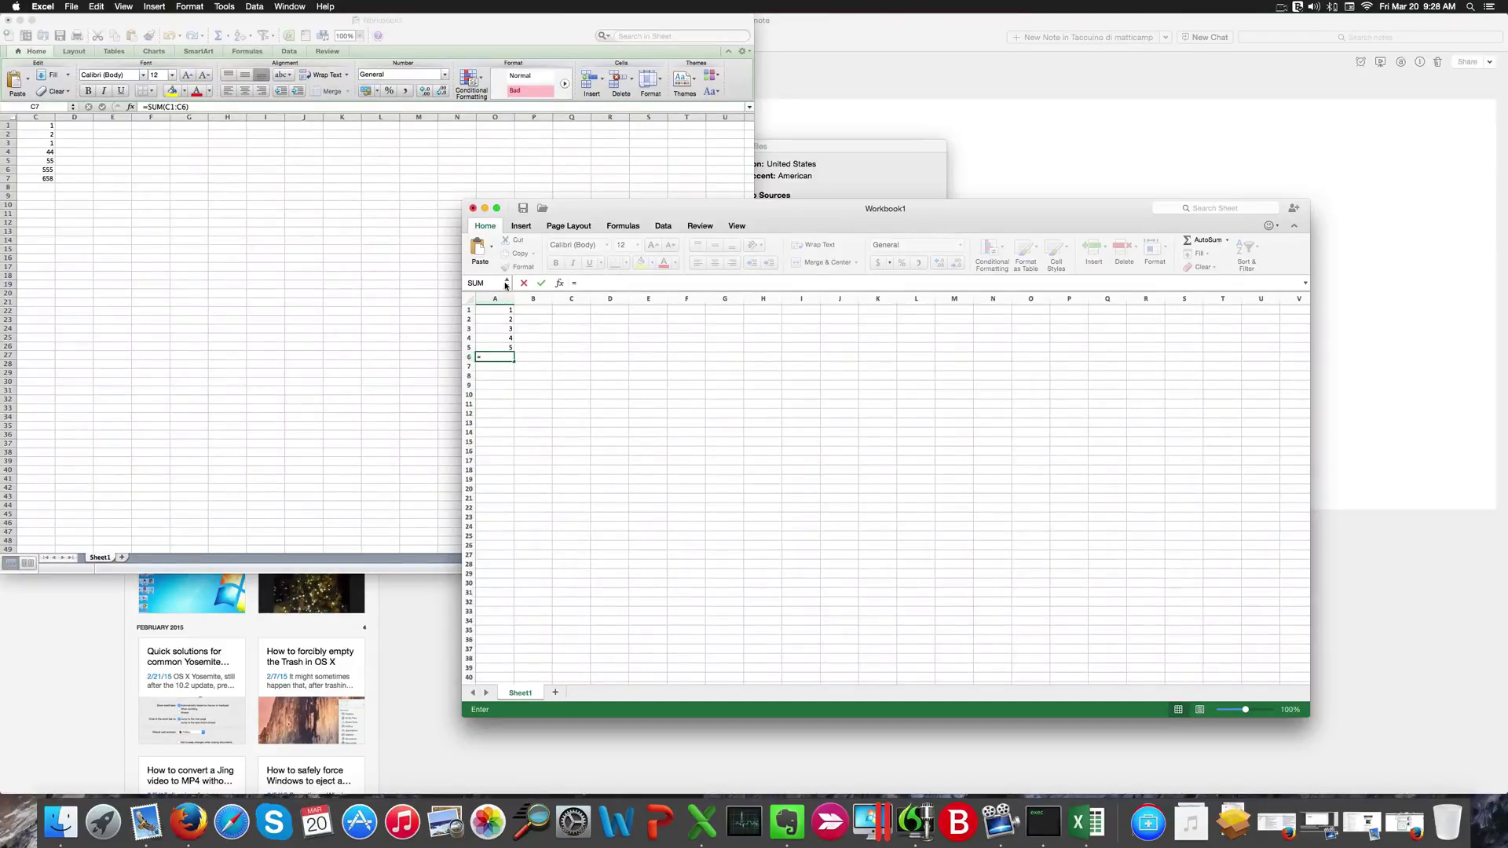
left_click(501, 287)
left_click(504, 302)
left_click(506, 311)
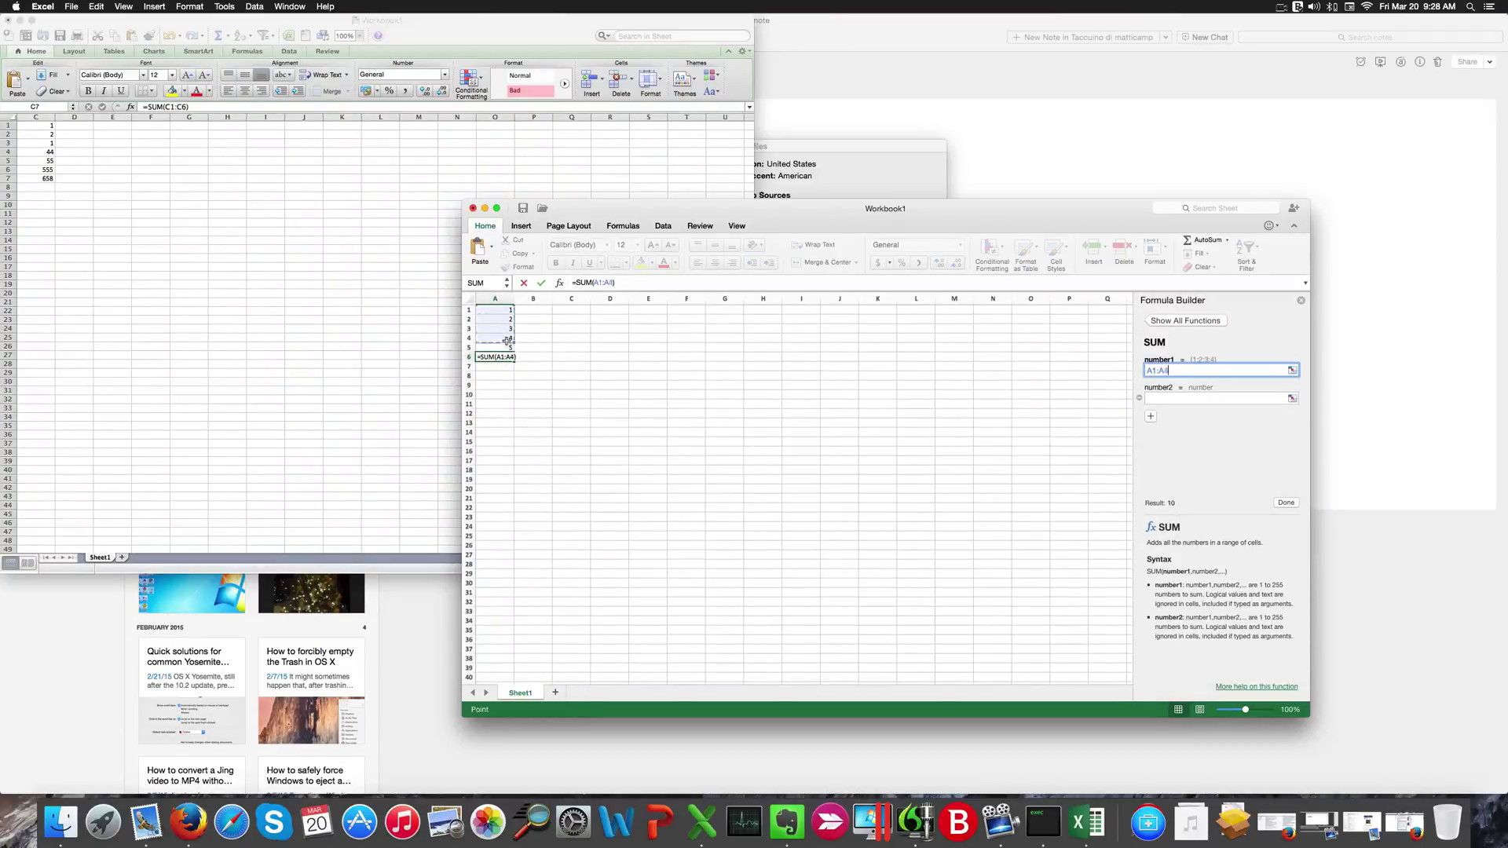
left_click_drag(507, 341, 509, 348)
key("Return")
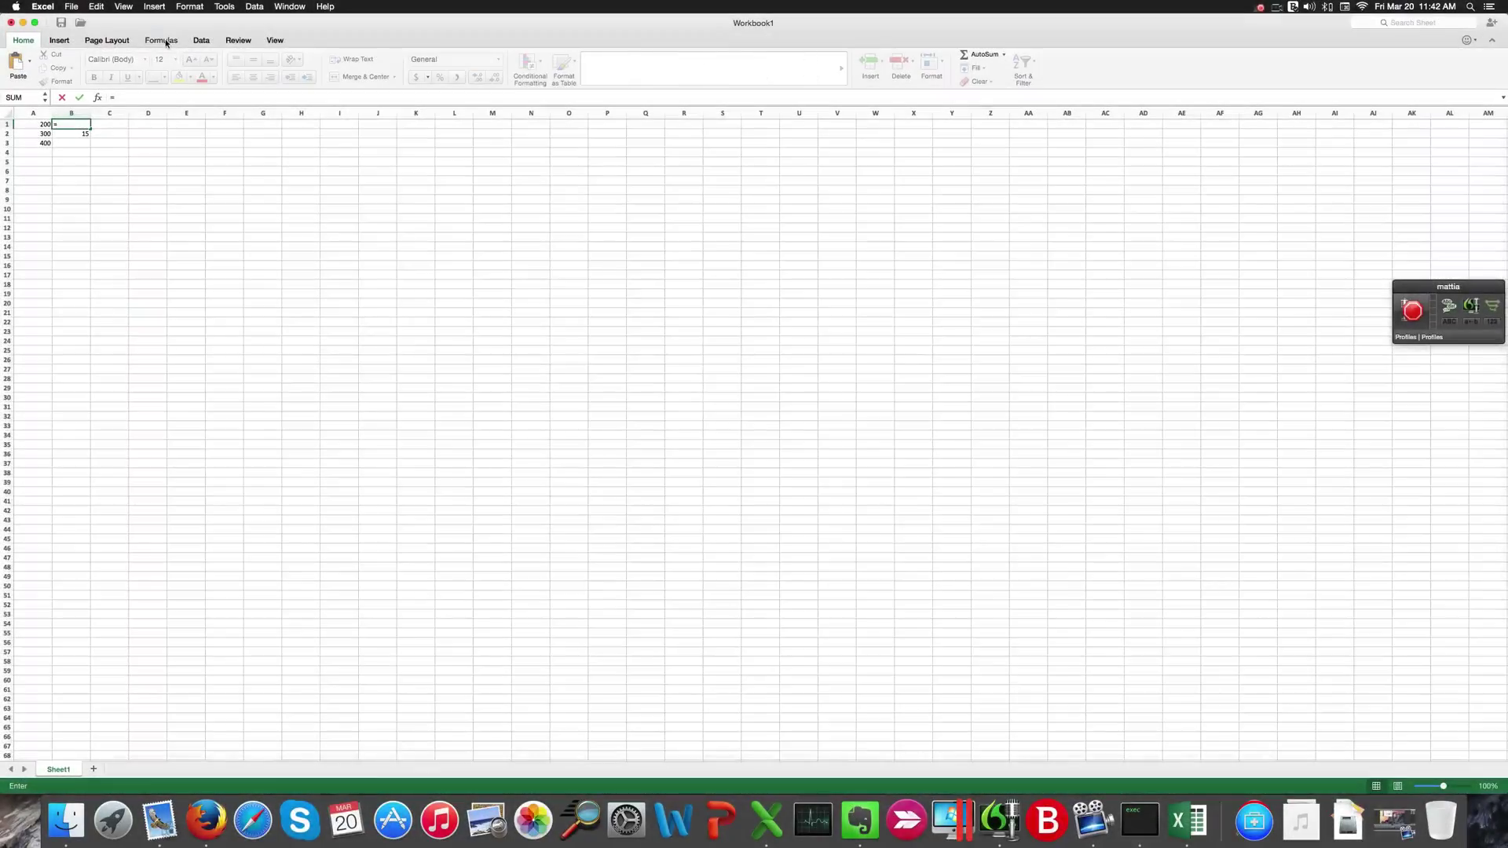
Step: Show the Formulas function library in Excel 2016
left_click(169, 44)
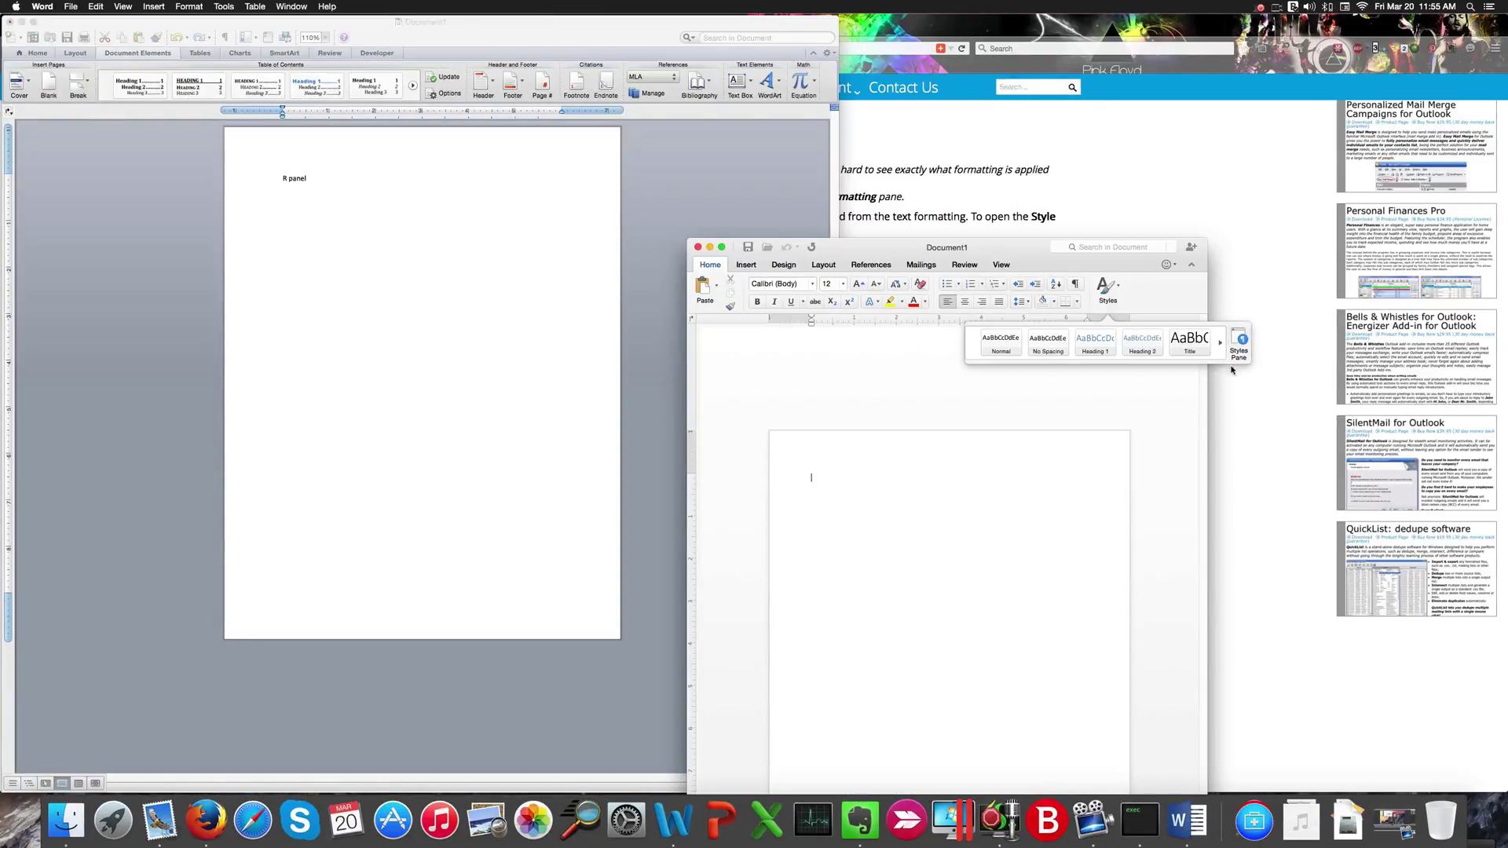
Step: Toggle the older Word's Styles Pane, then move its document to the right half
left_click(1239, 346)
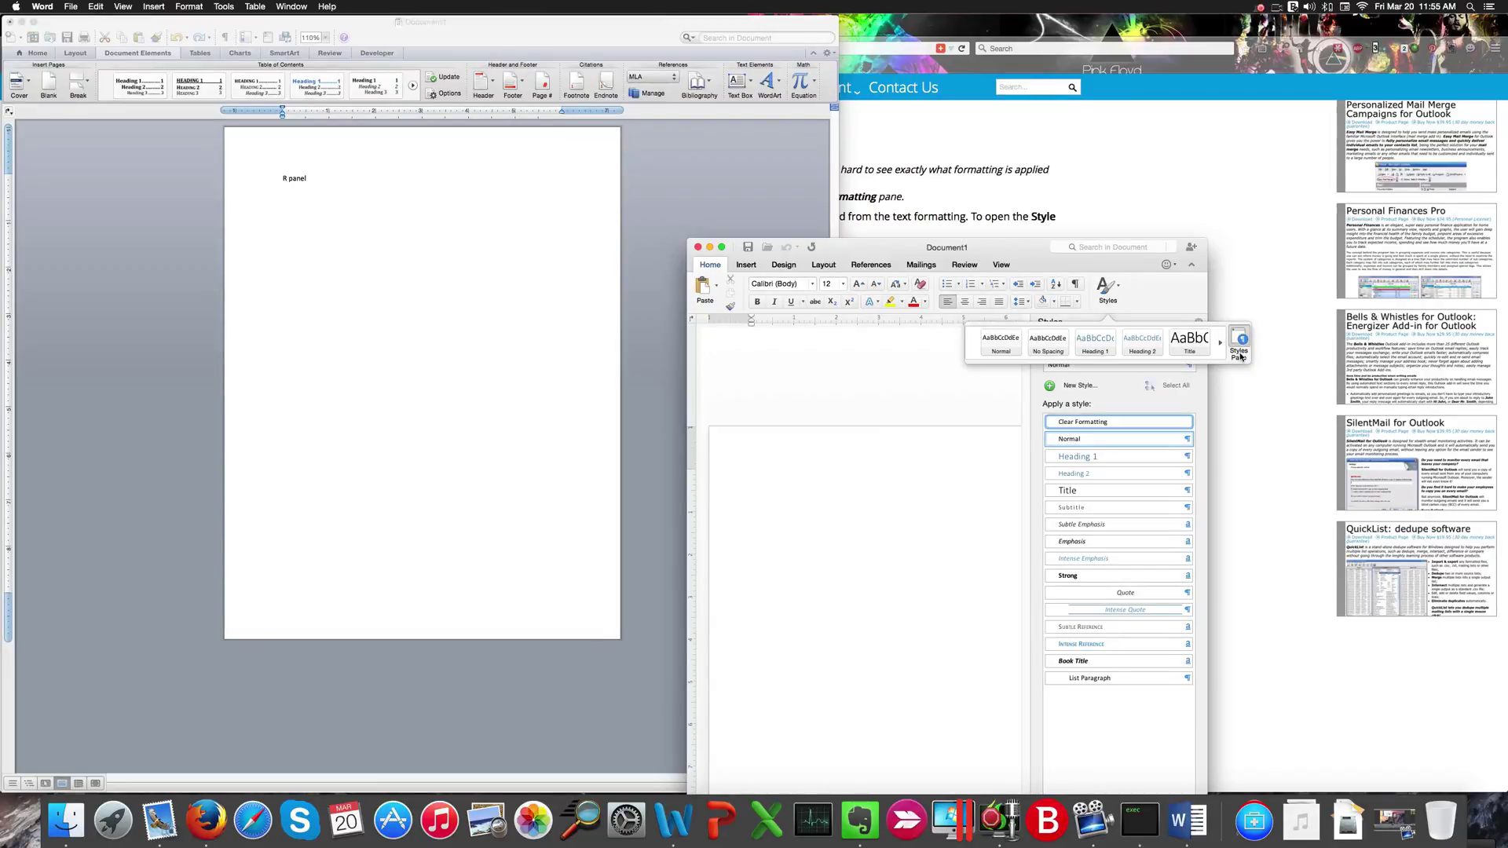
left_click(1239, 347)
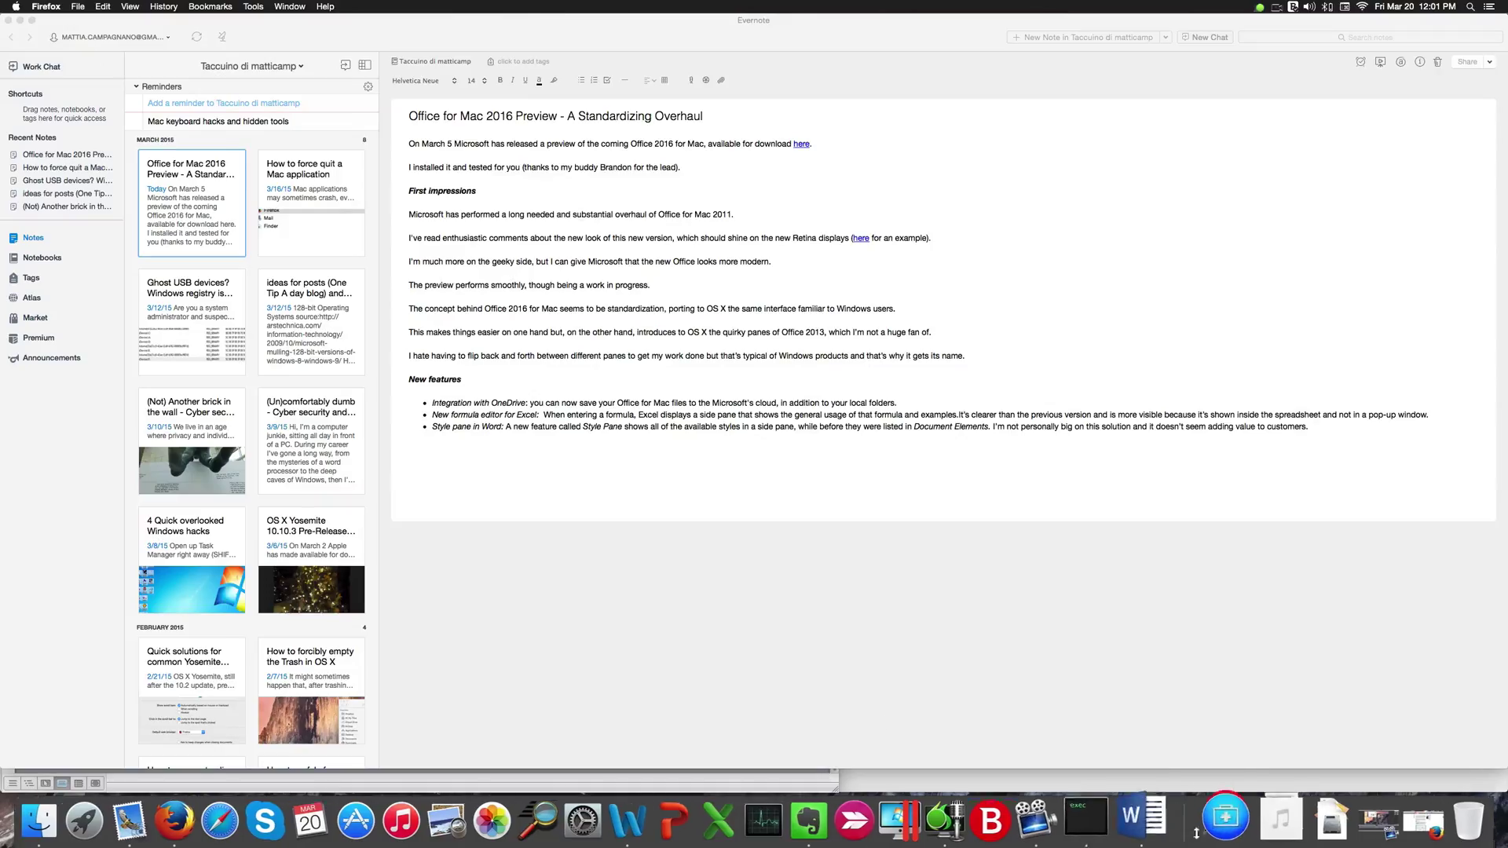
left_click(1151, 821)
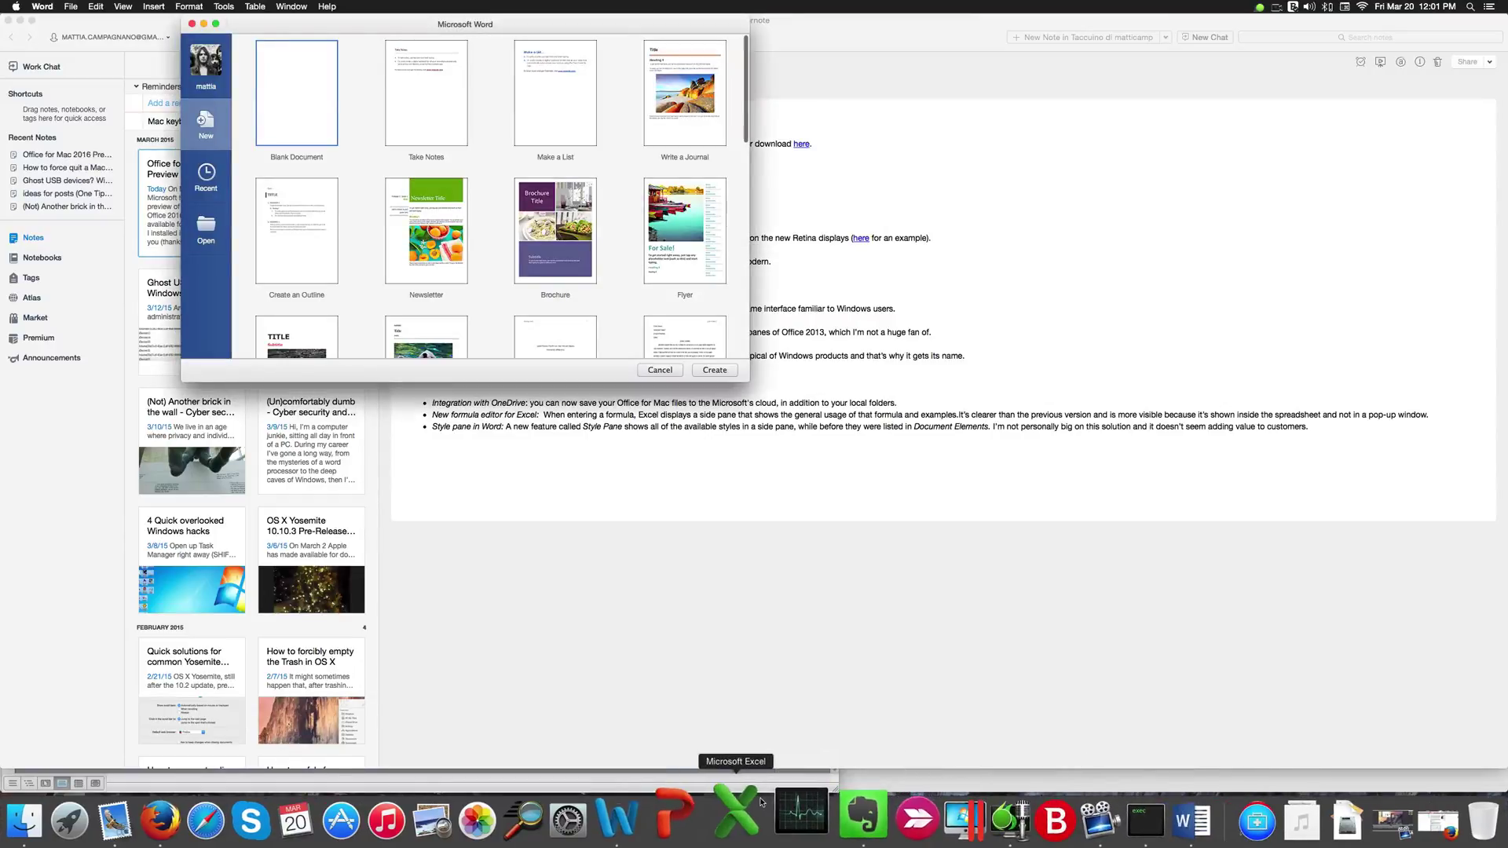
left_click(650, 818)
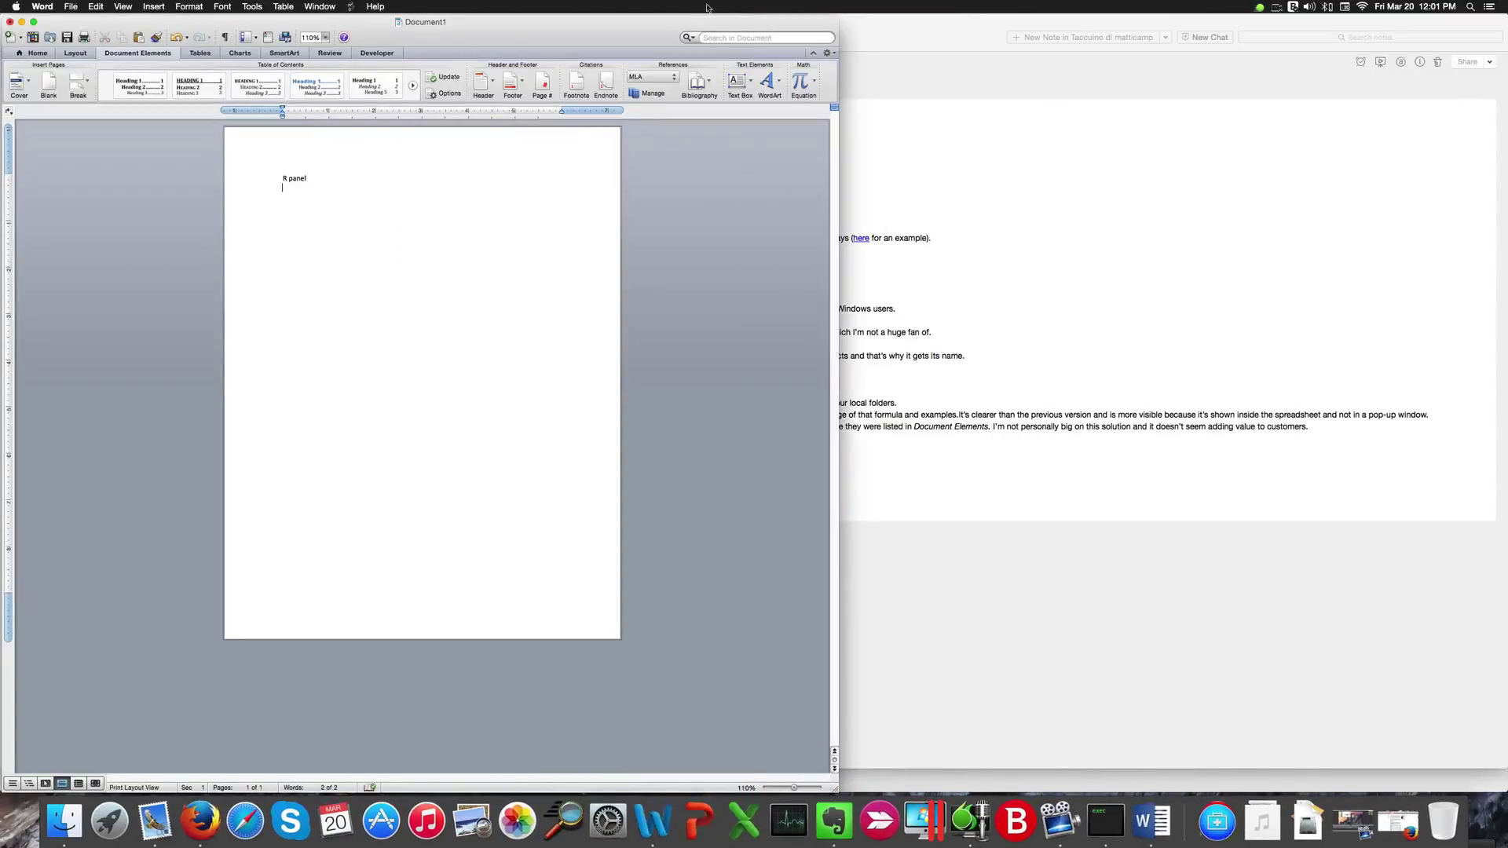
left_click_drag(541, 21, 1176, 20)
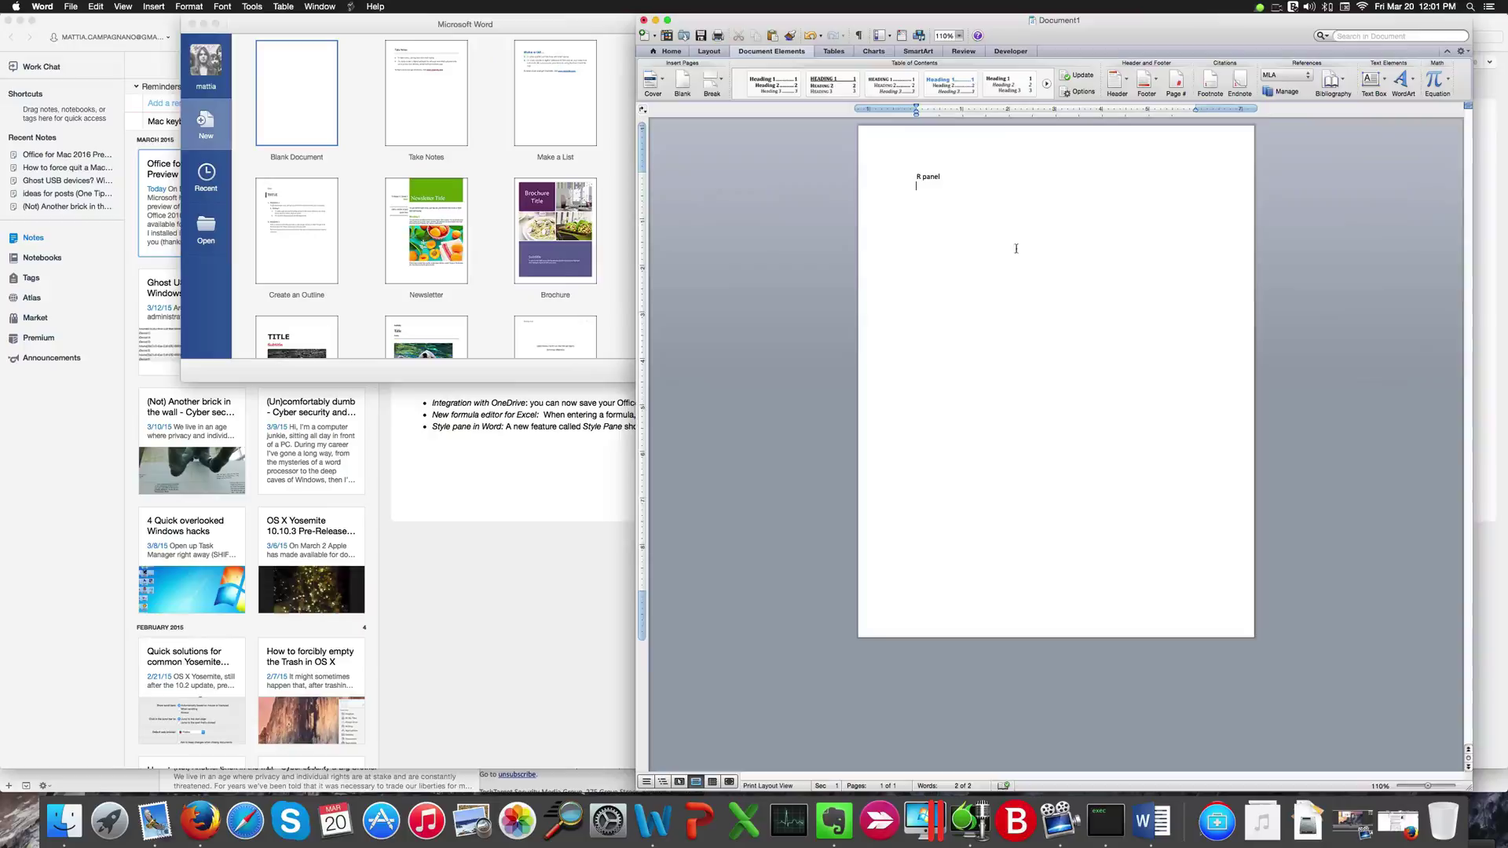
Step: Create a blank Word 2016 document on the left and show its Styles Pane
left_click(318, 109)
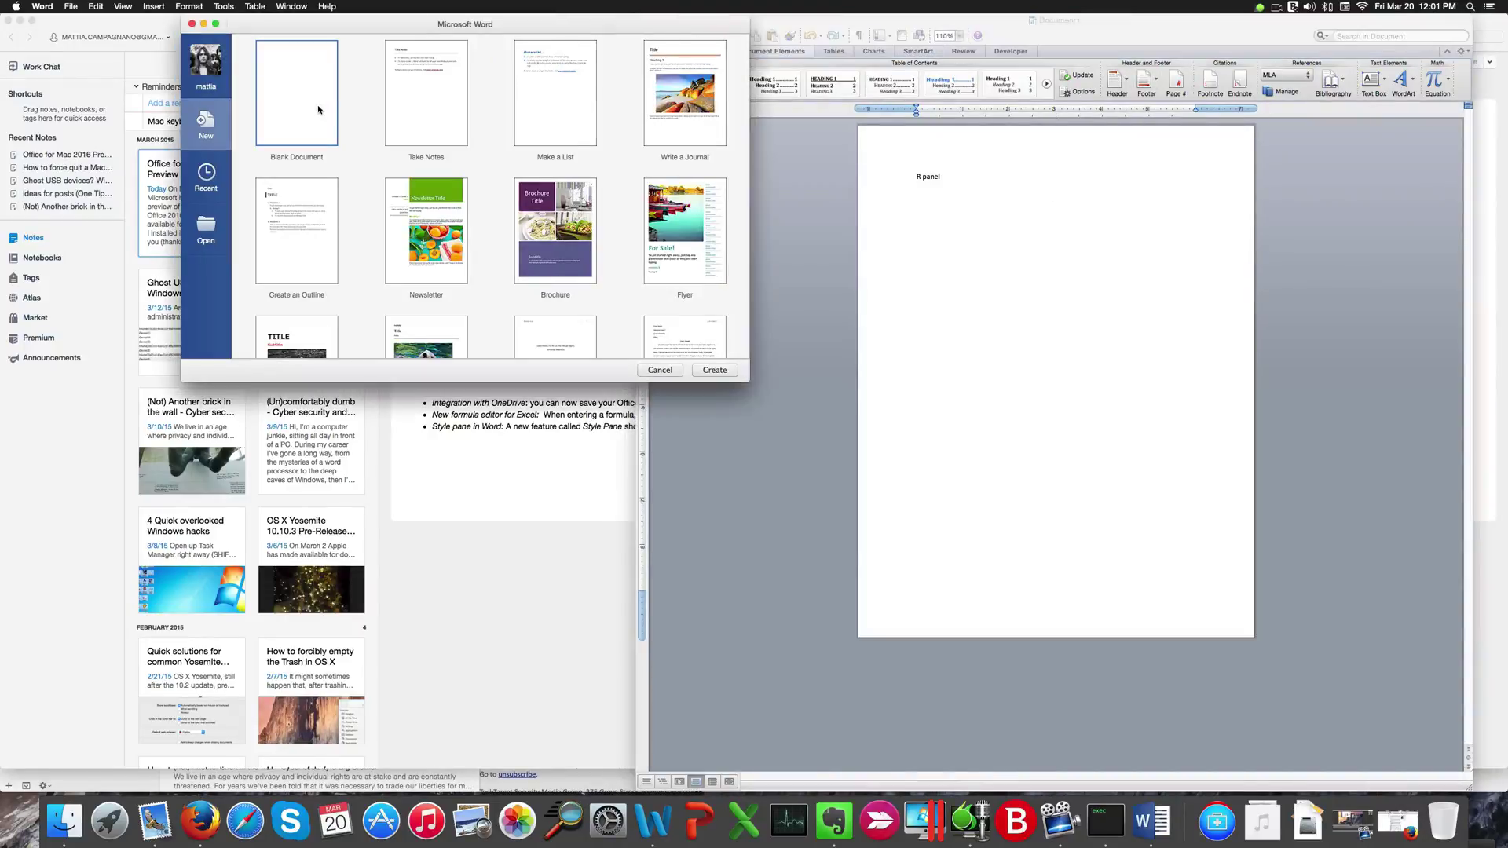
double_click(318, 109)
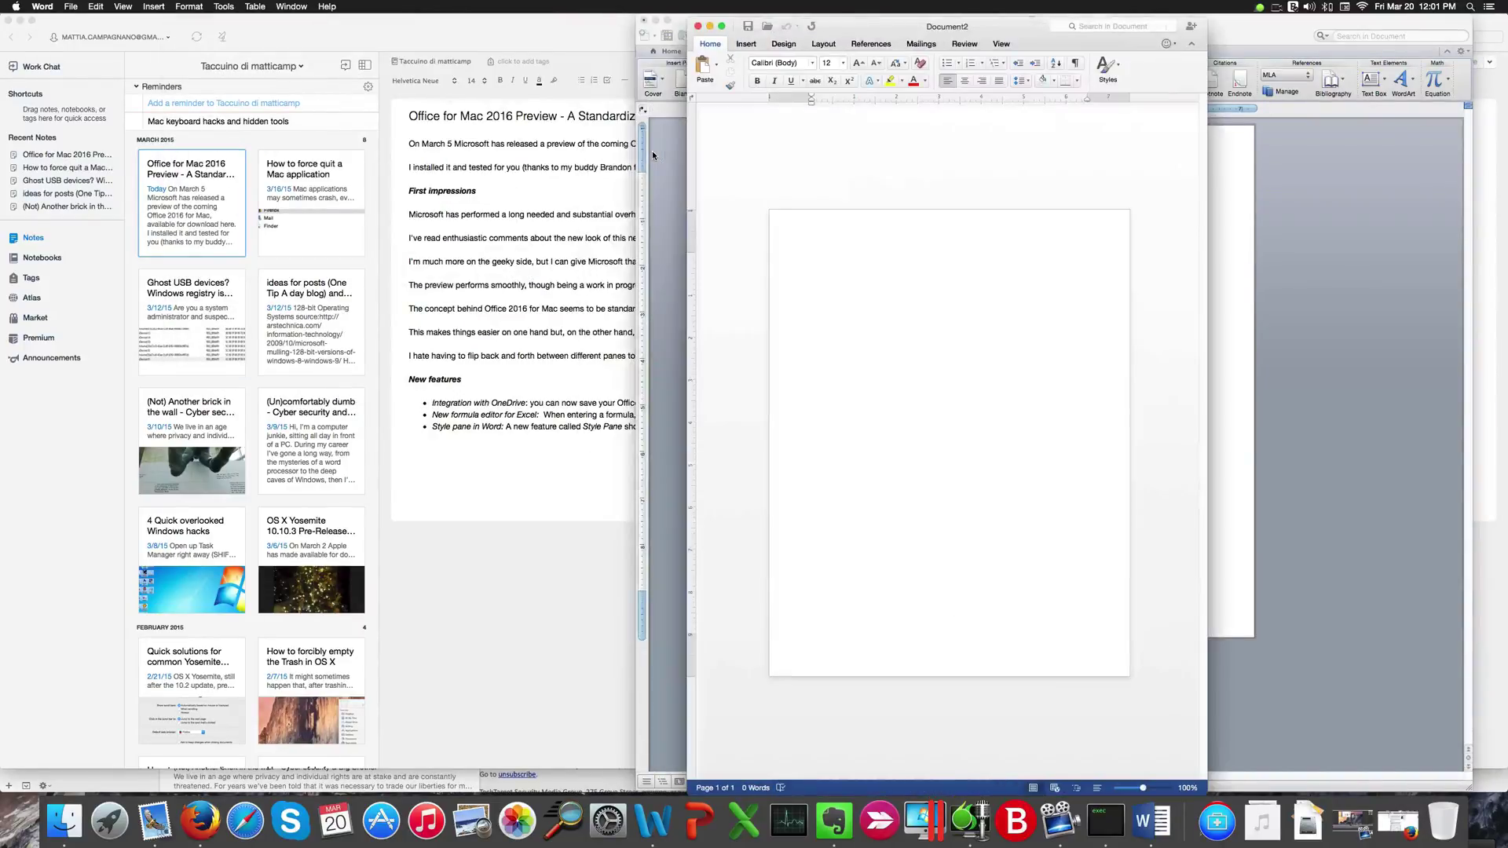
left_click_drag(1032, 21, 497, 5)
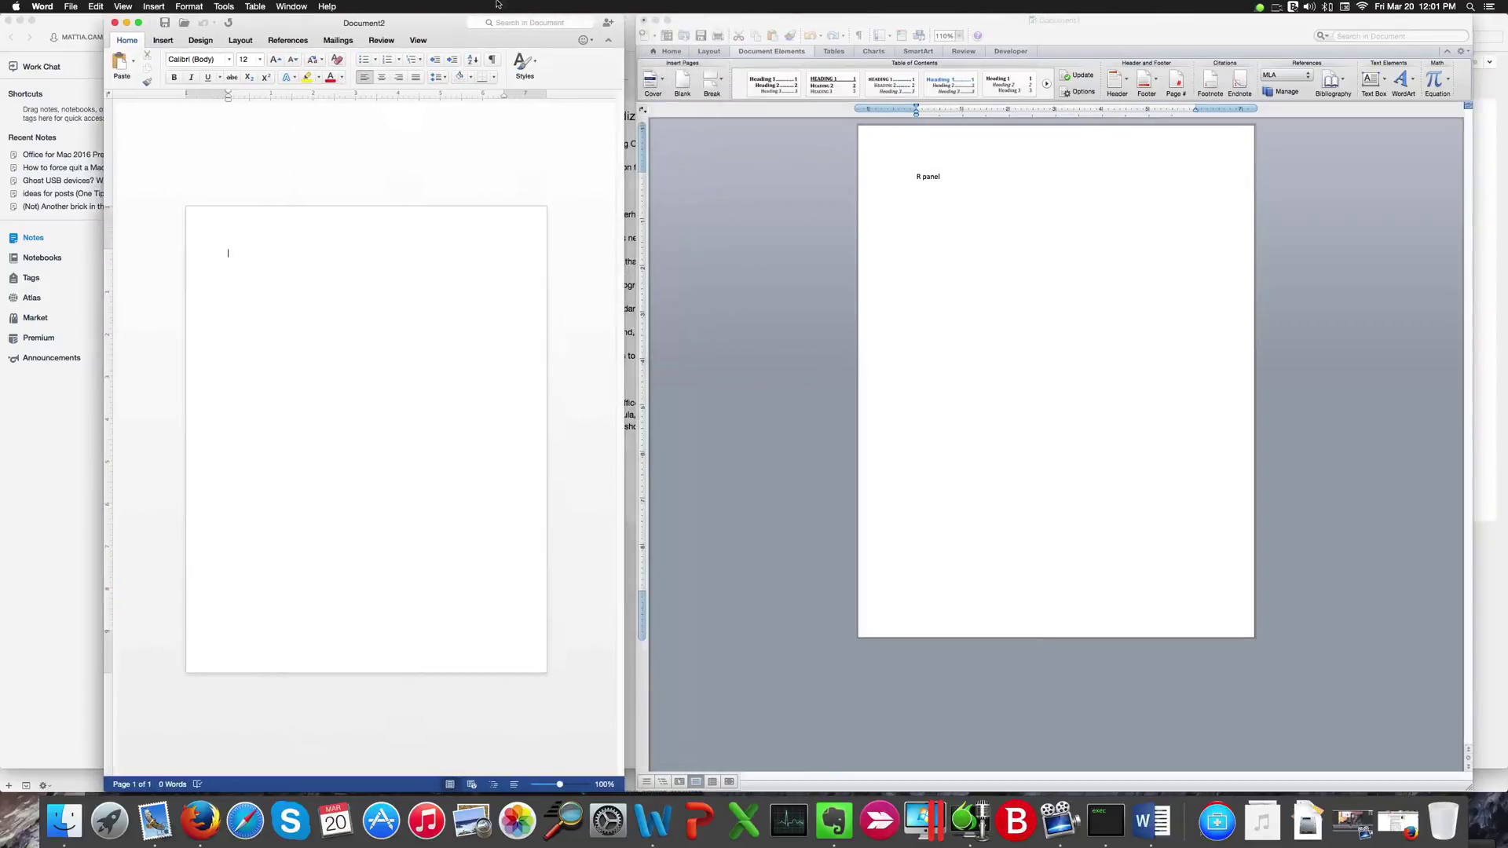
left_click(536, 63)
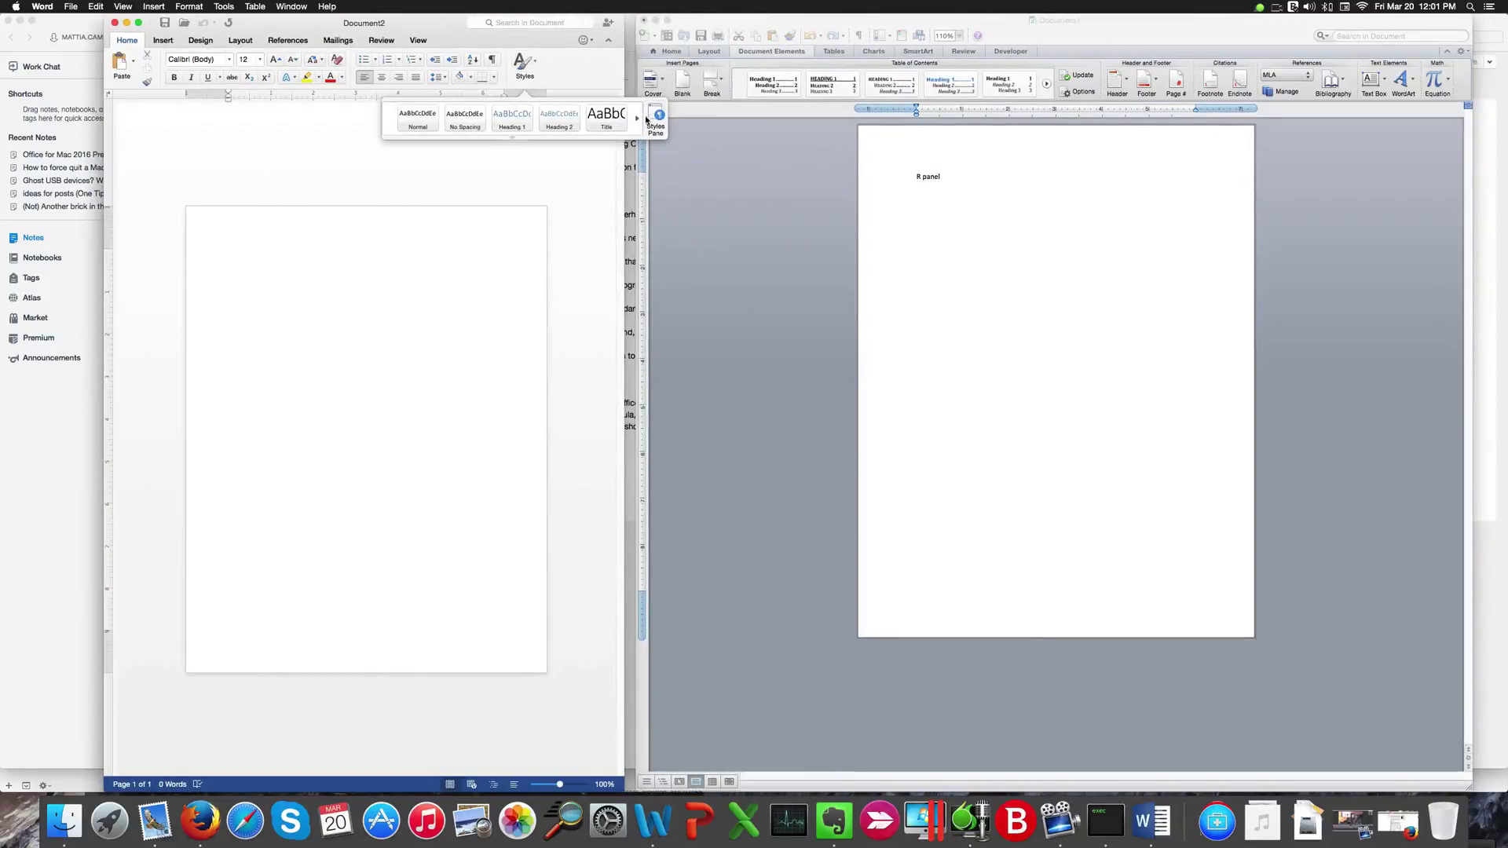
left_click(657, 125)
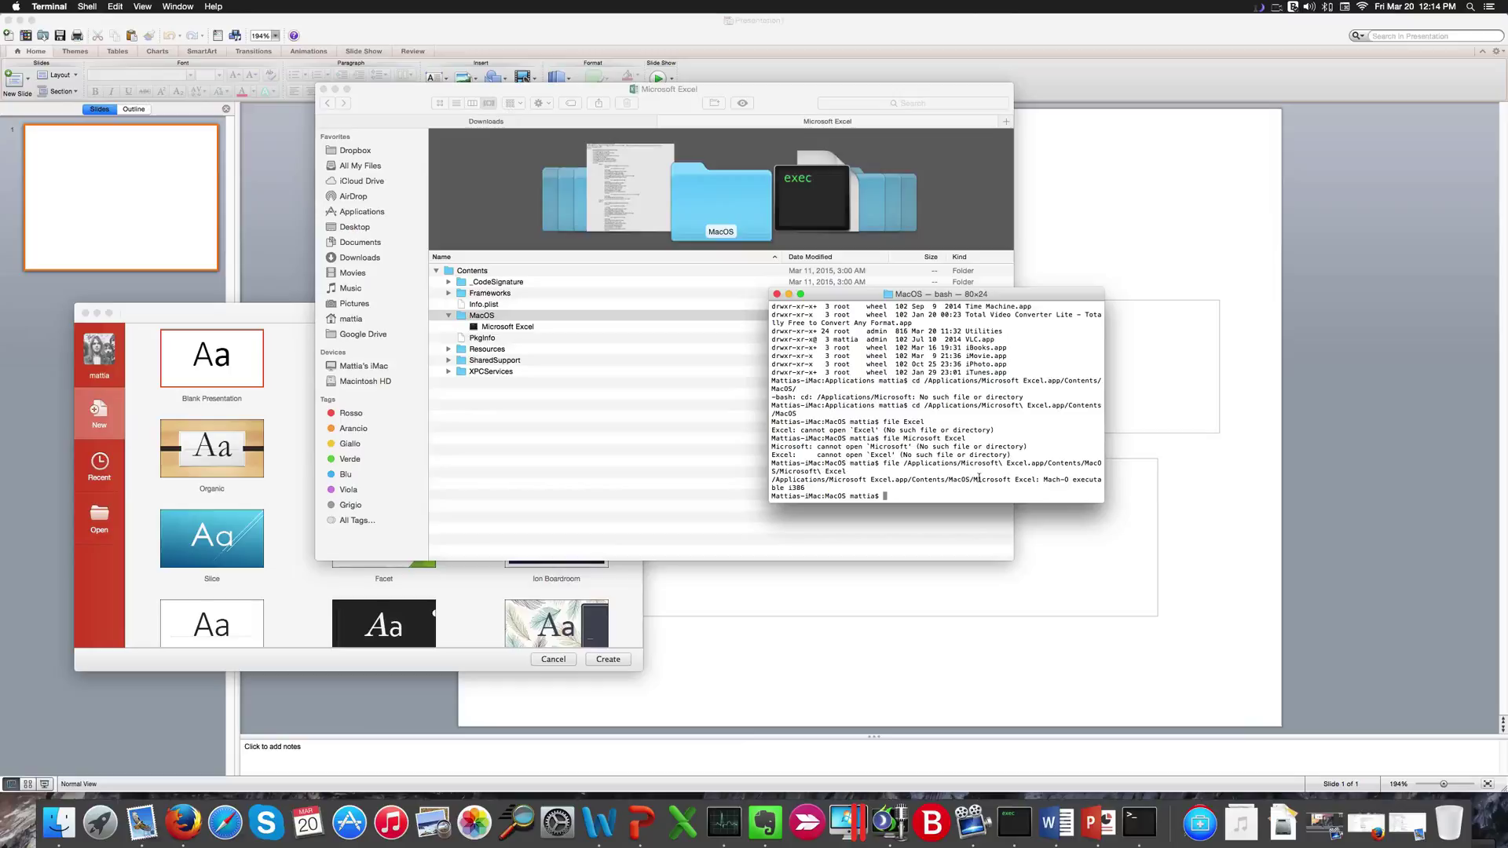
Step: Highlight 'Mach-O executable i386' in the file command's output
left_click_drag(1023, 477, 1083, 486)
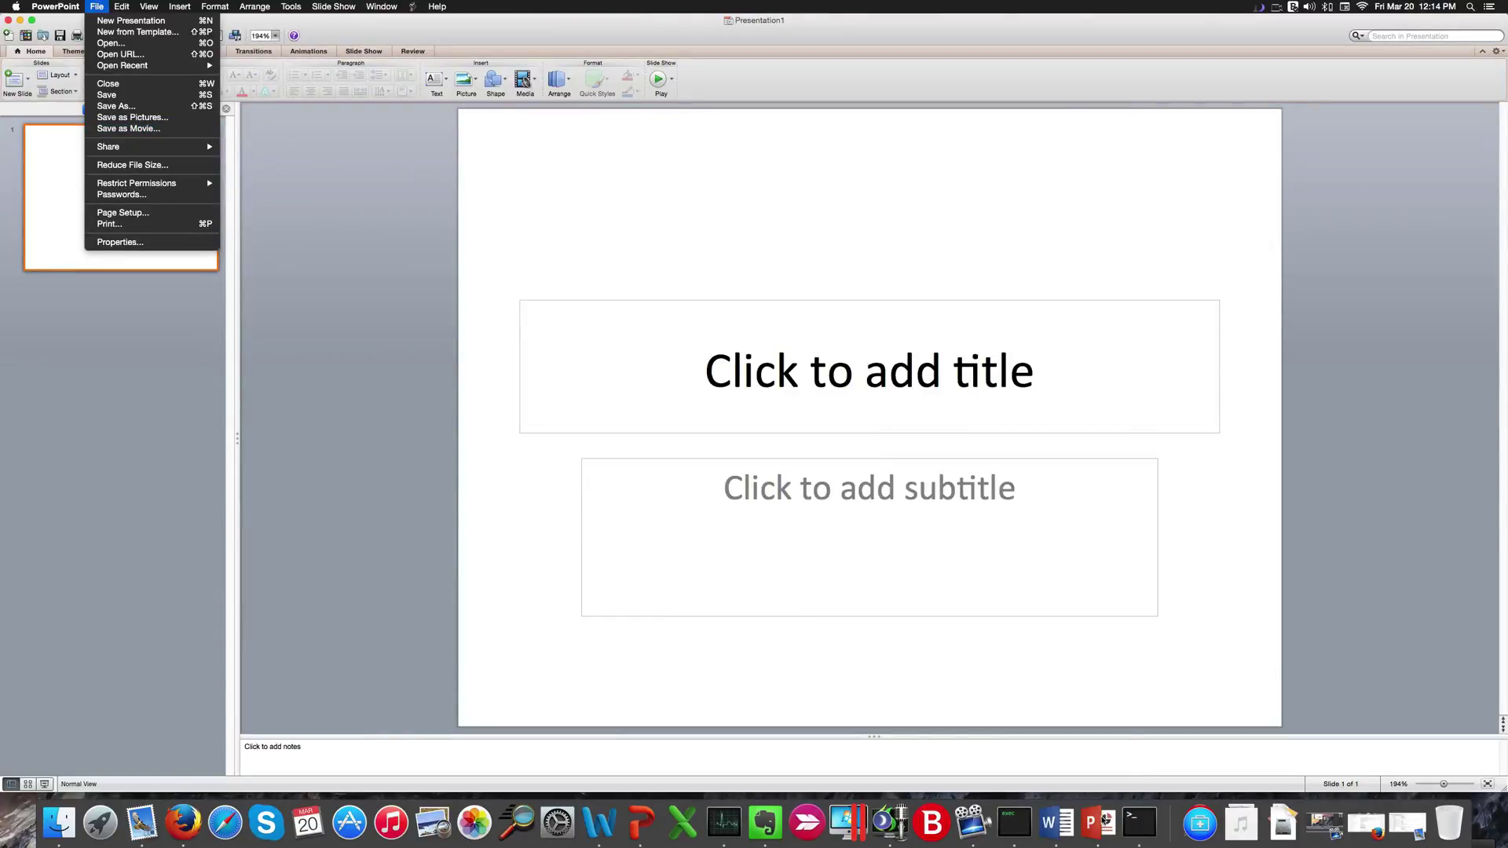
Step: Create a blank PowerPoint 2016 presentation and compare the File menus of both versions
key("super+shift+p")
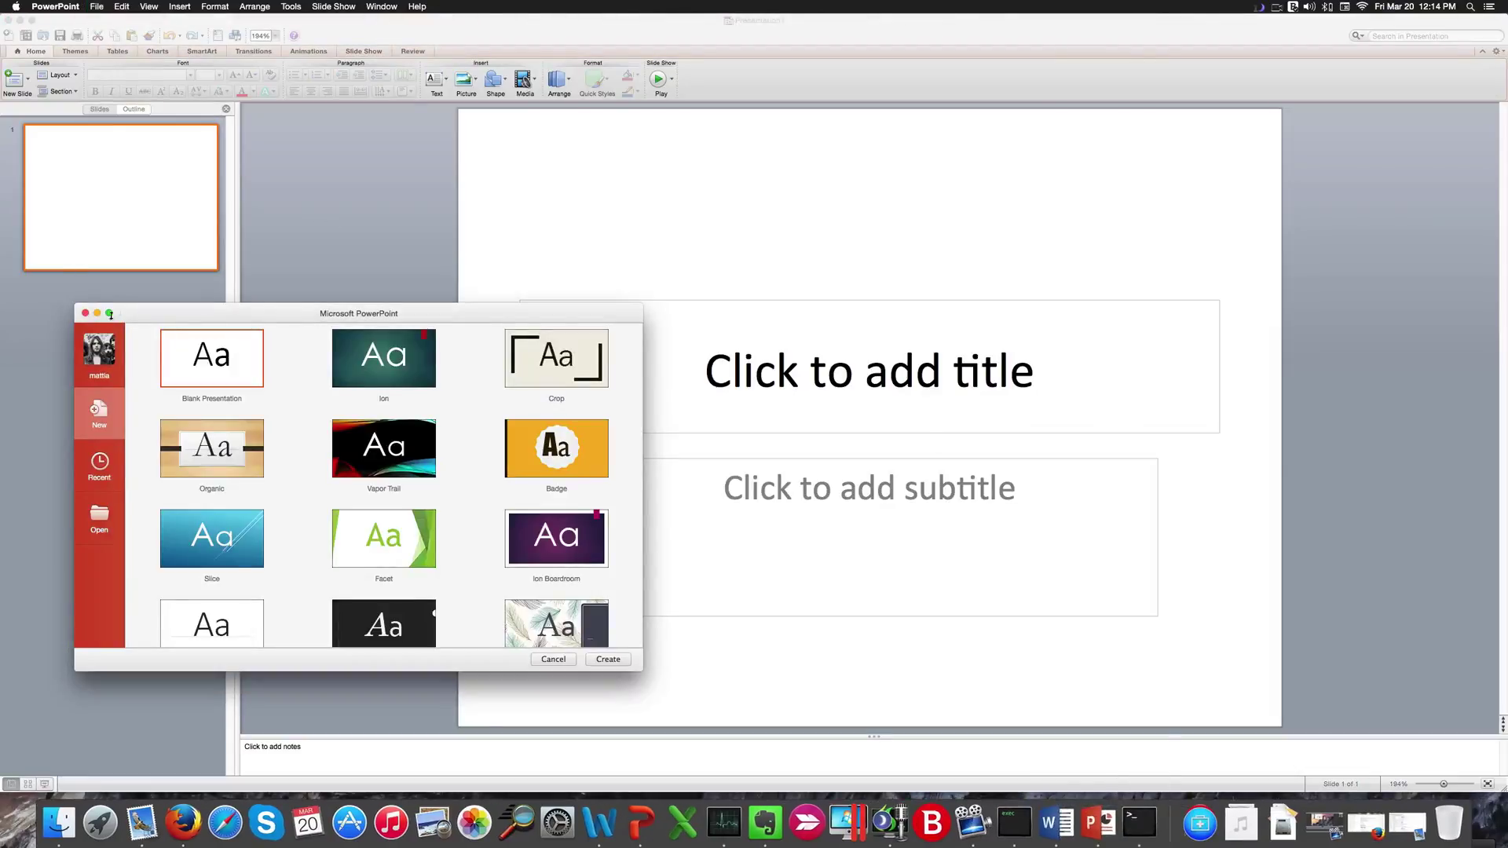
double_click(217, 362)
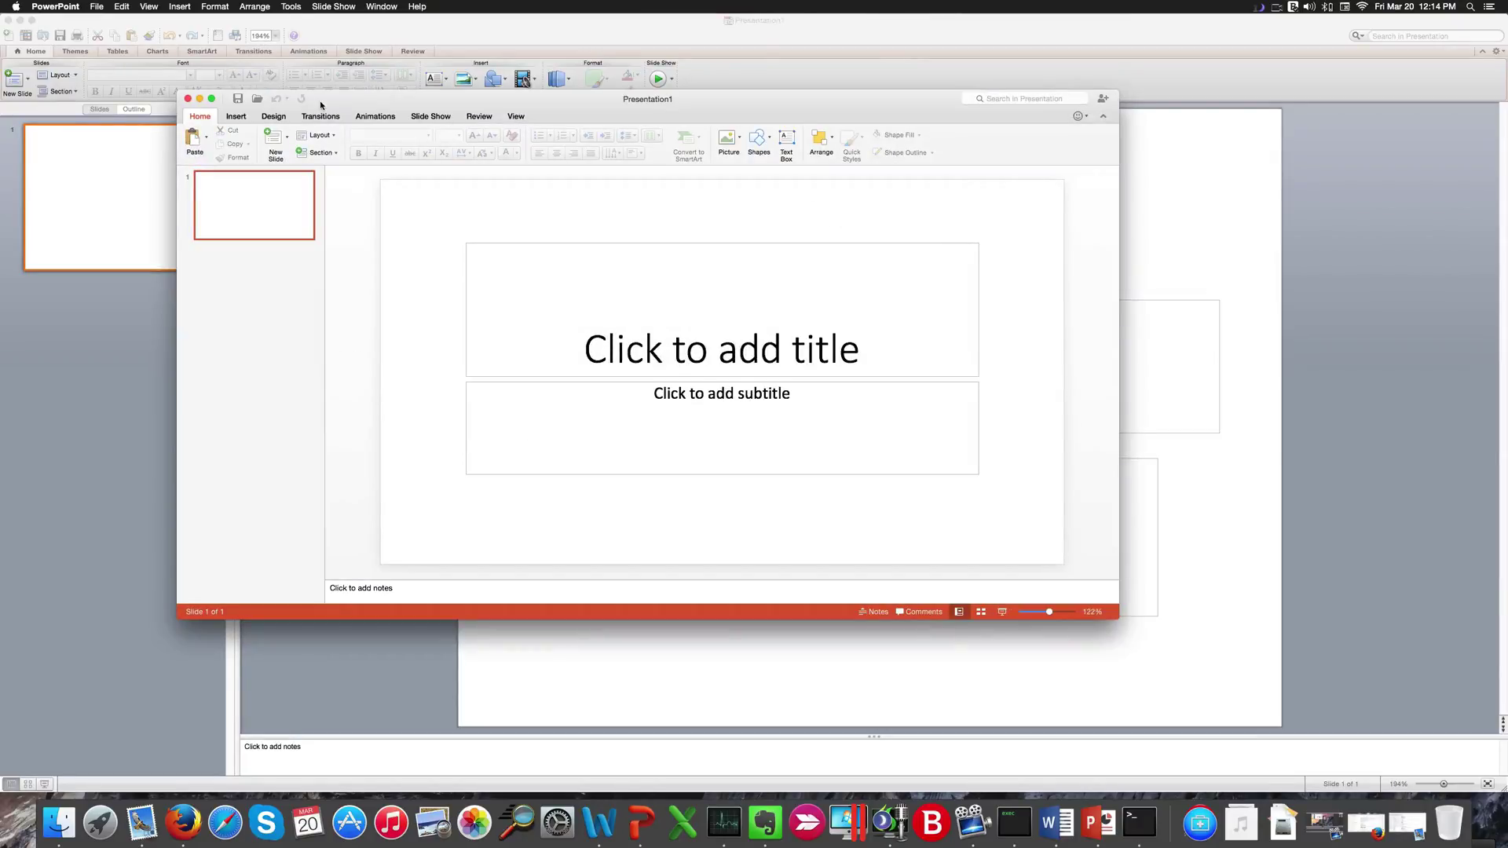
left_click(98, 8)
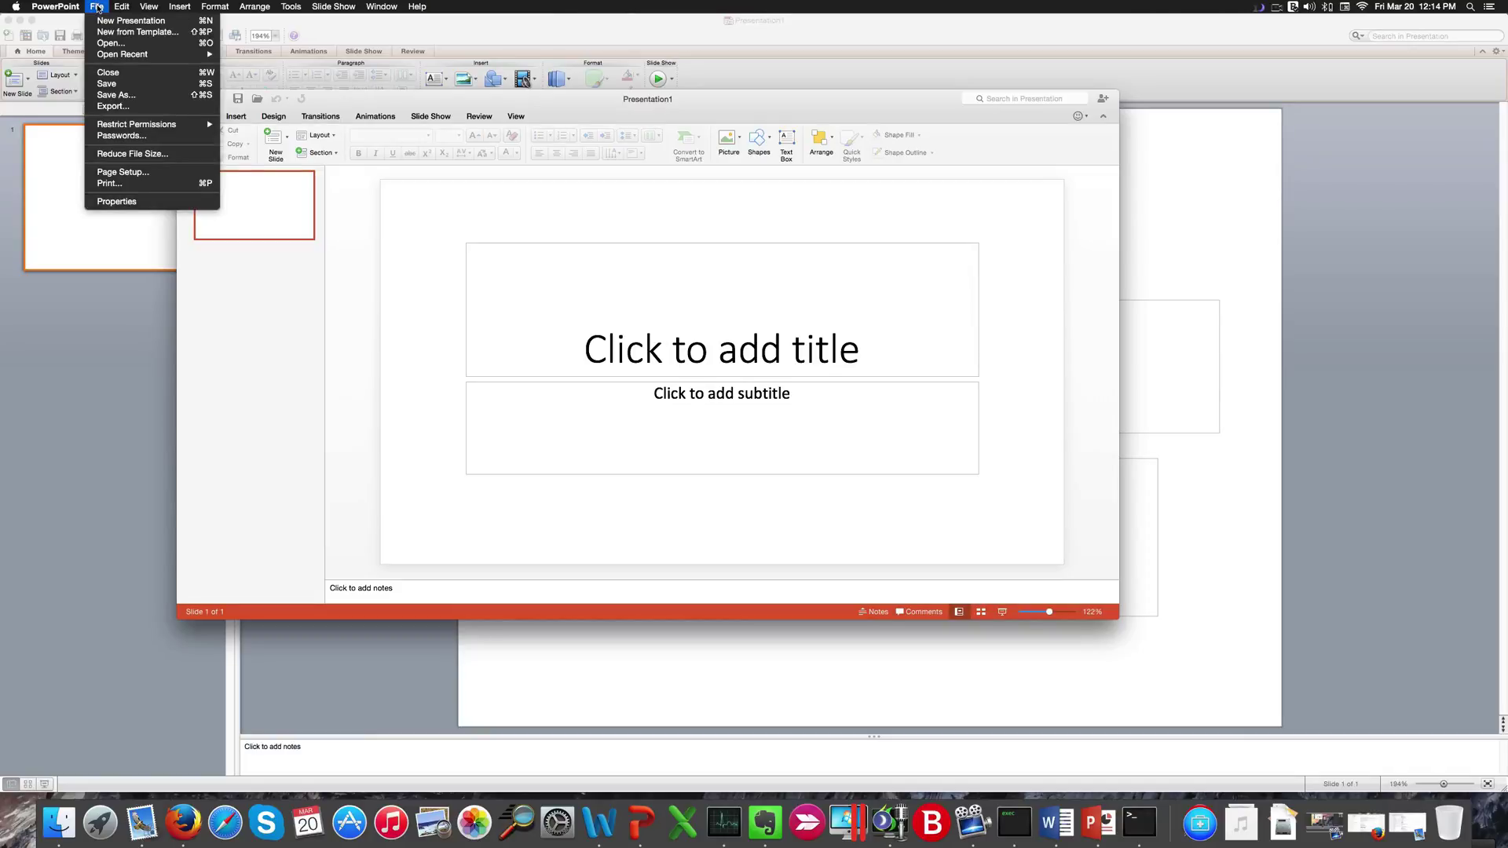
mouse_move(122, 6)
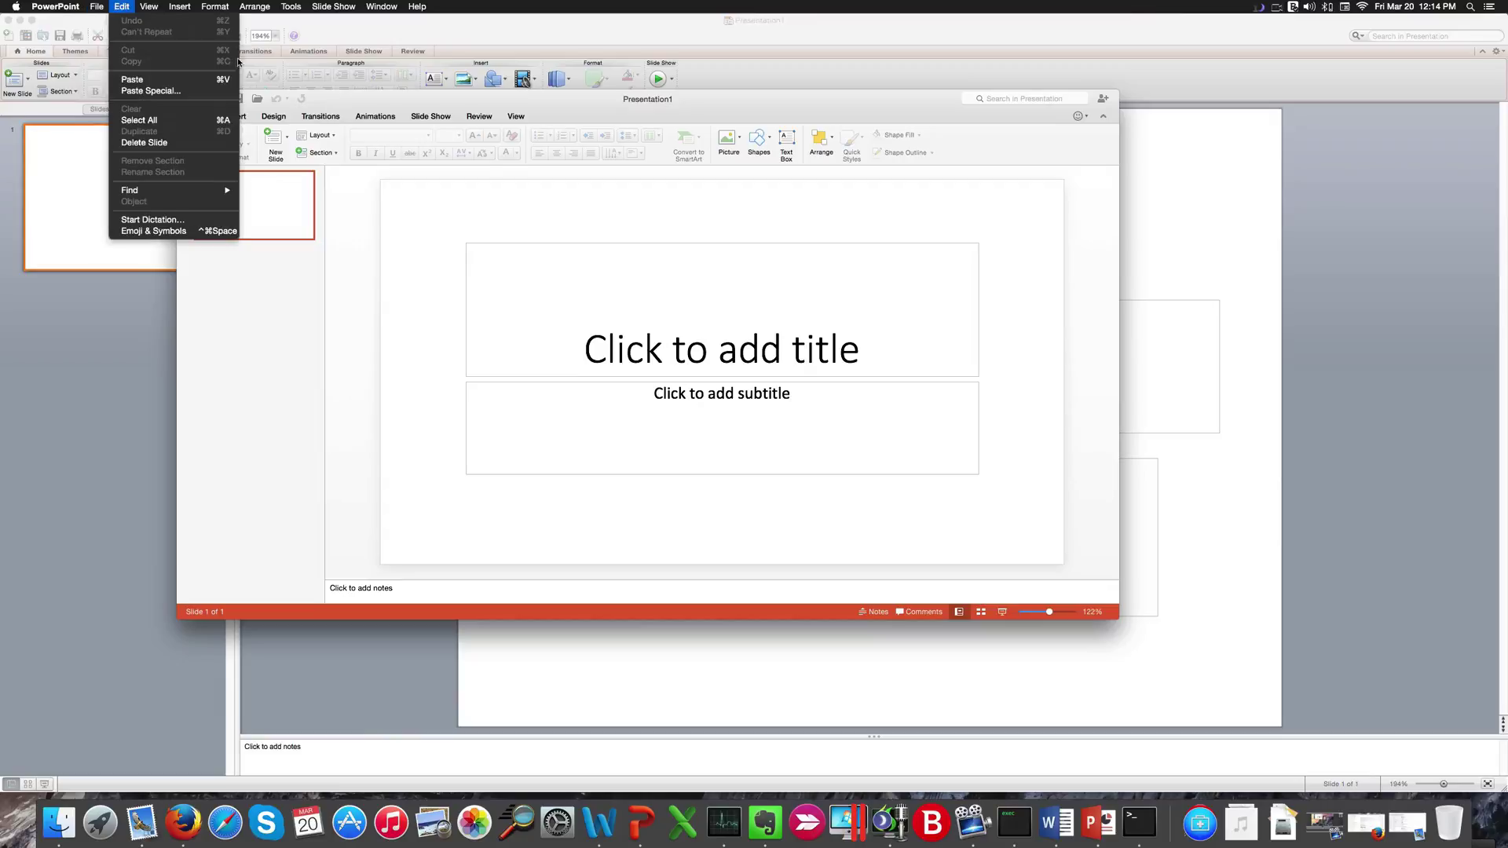
left_click(453, 213)
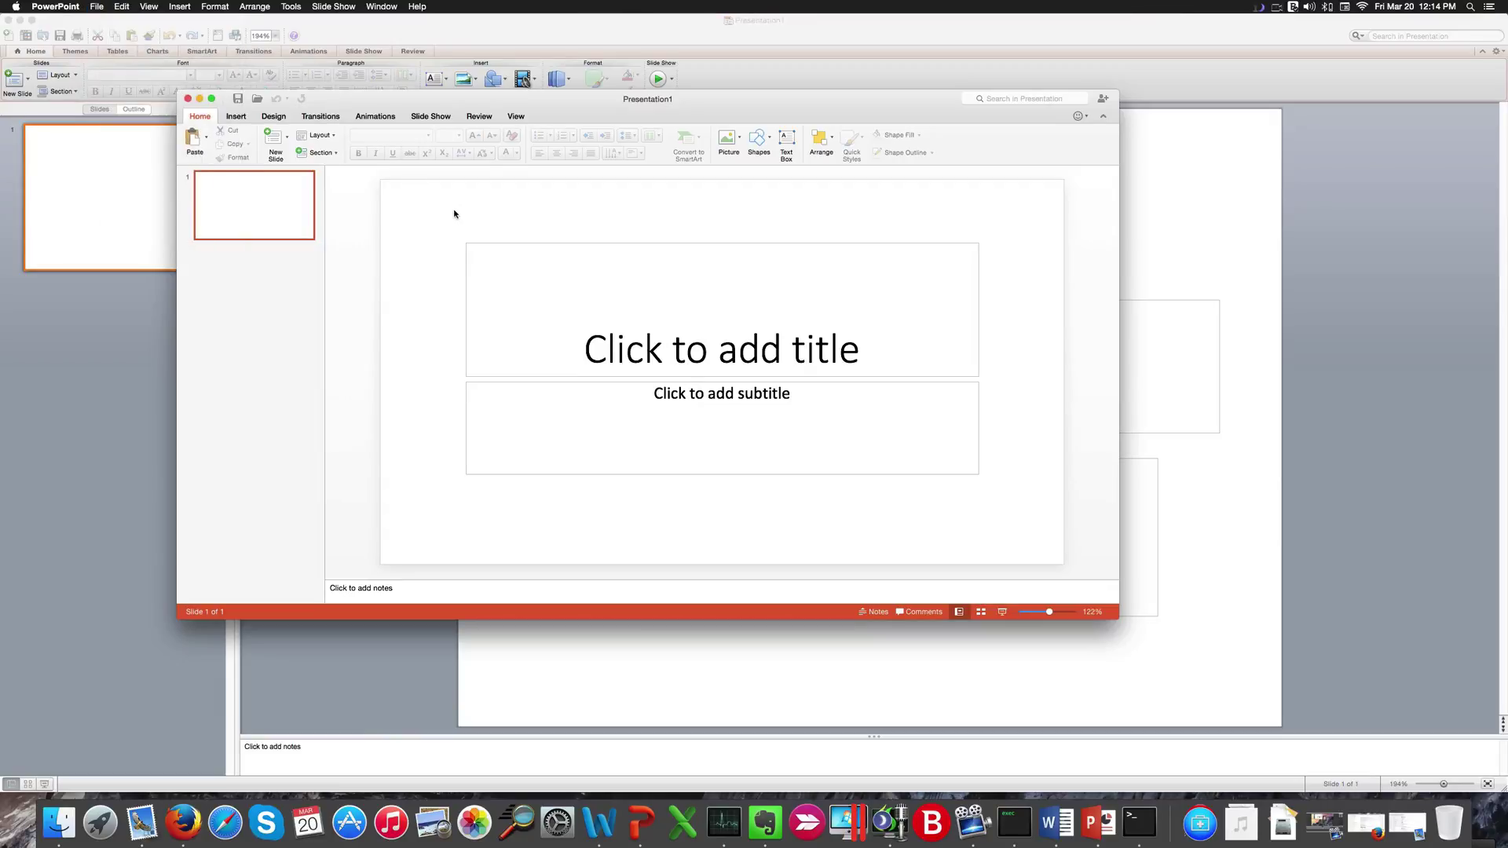
left_click(98, 8)
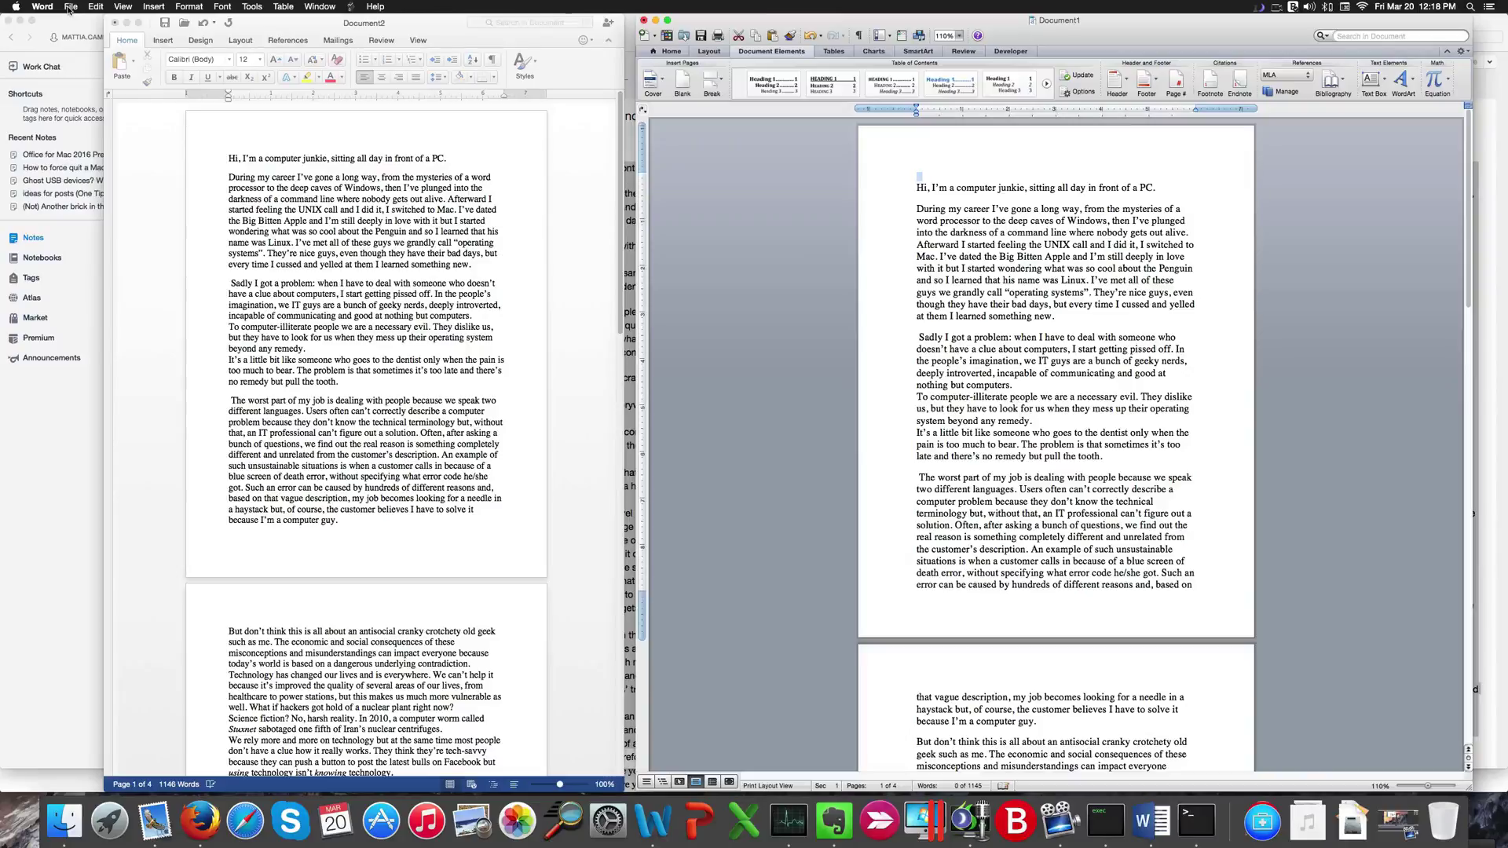
Step: Put Word 2011's existing essay into Publishing Layout, keeping the current document, and nudge its window left
left_click(129, 8)
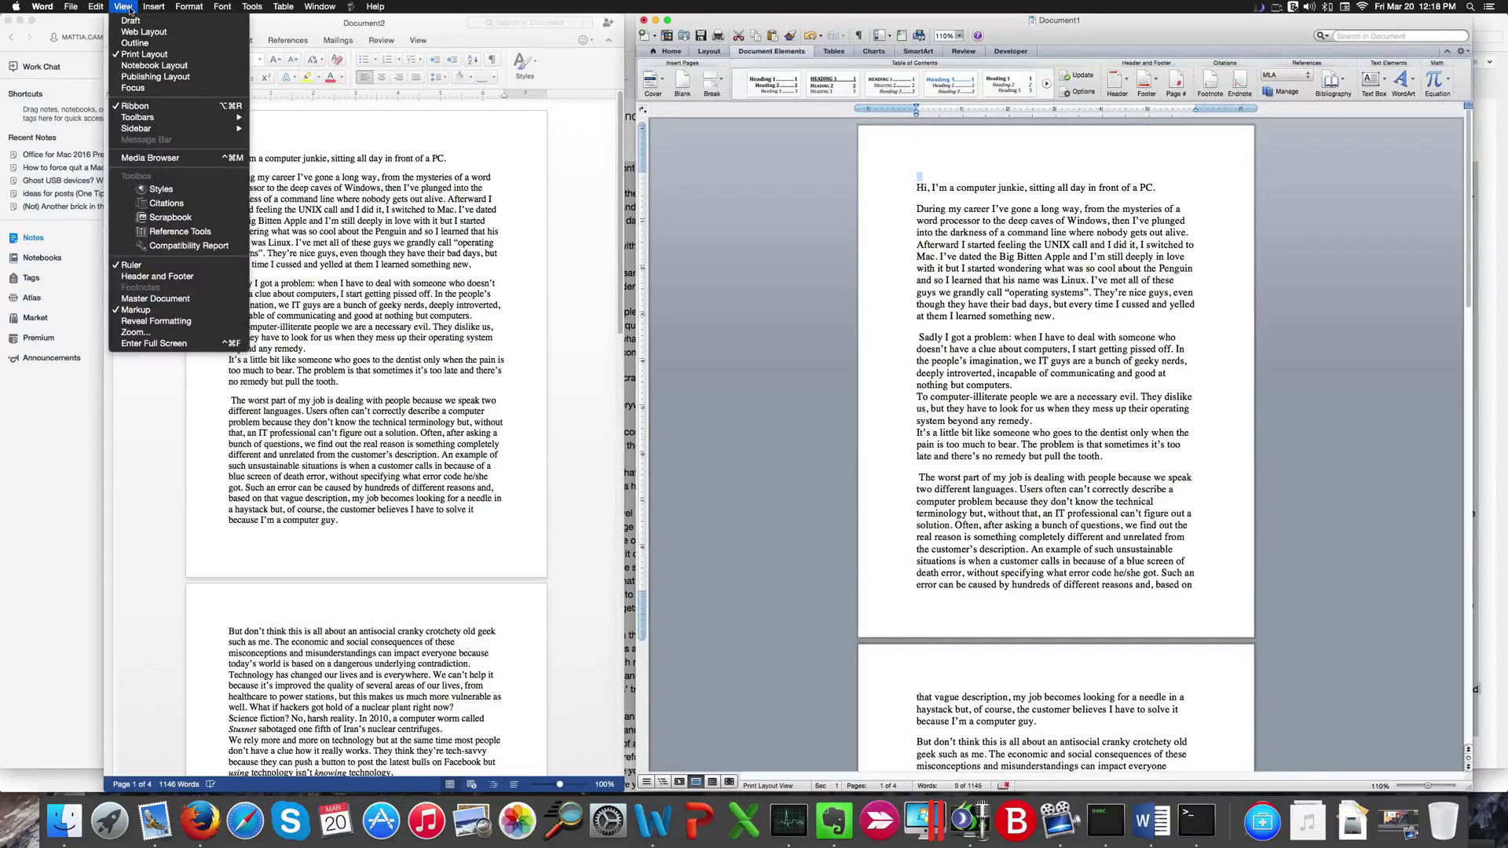
left_click(155, 76)
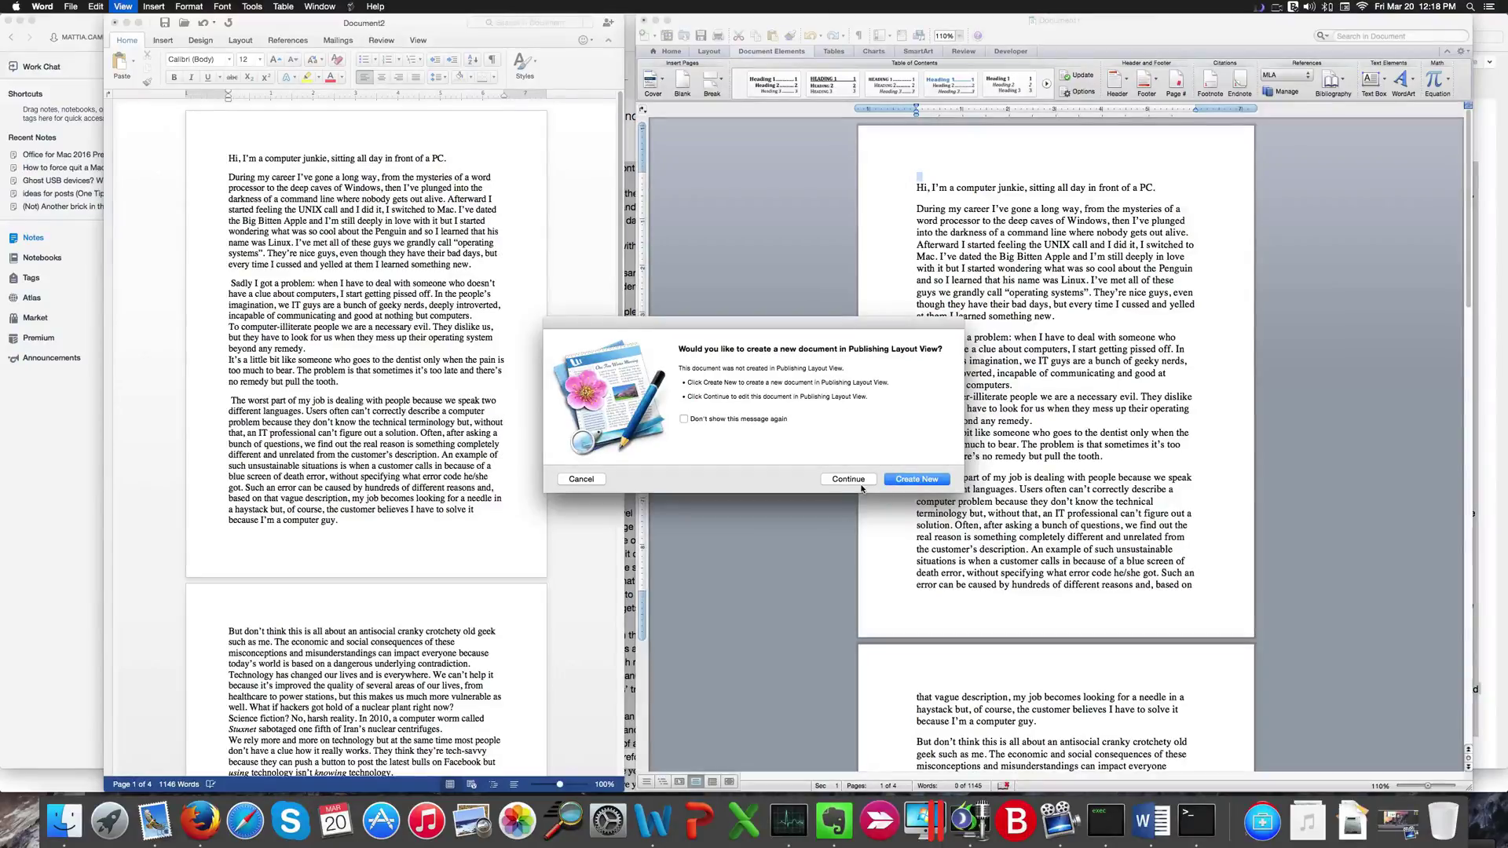
left_click(860, 485)
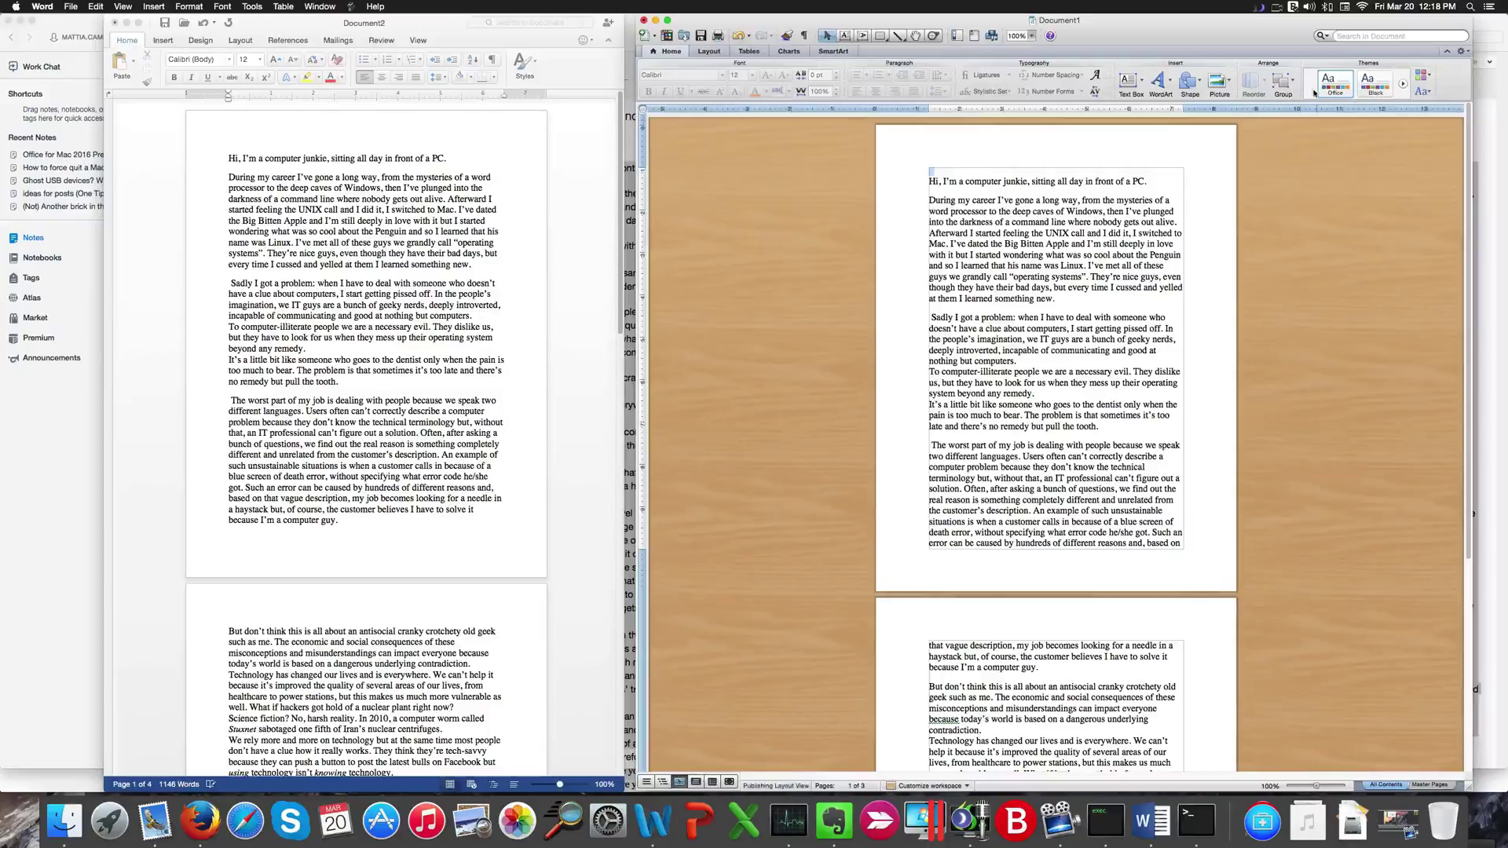
left_click_drag(1201, 38, 1221, 6)
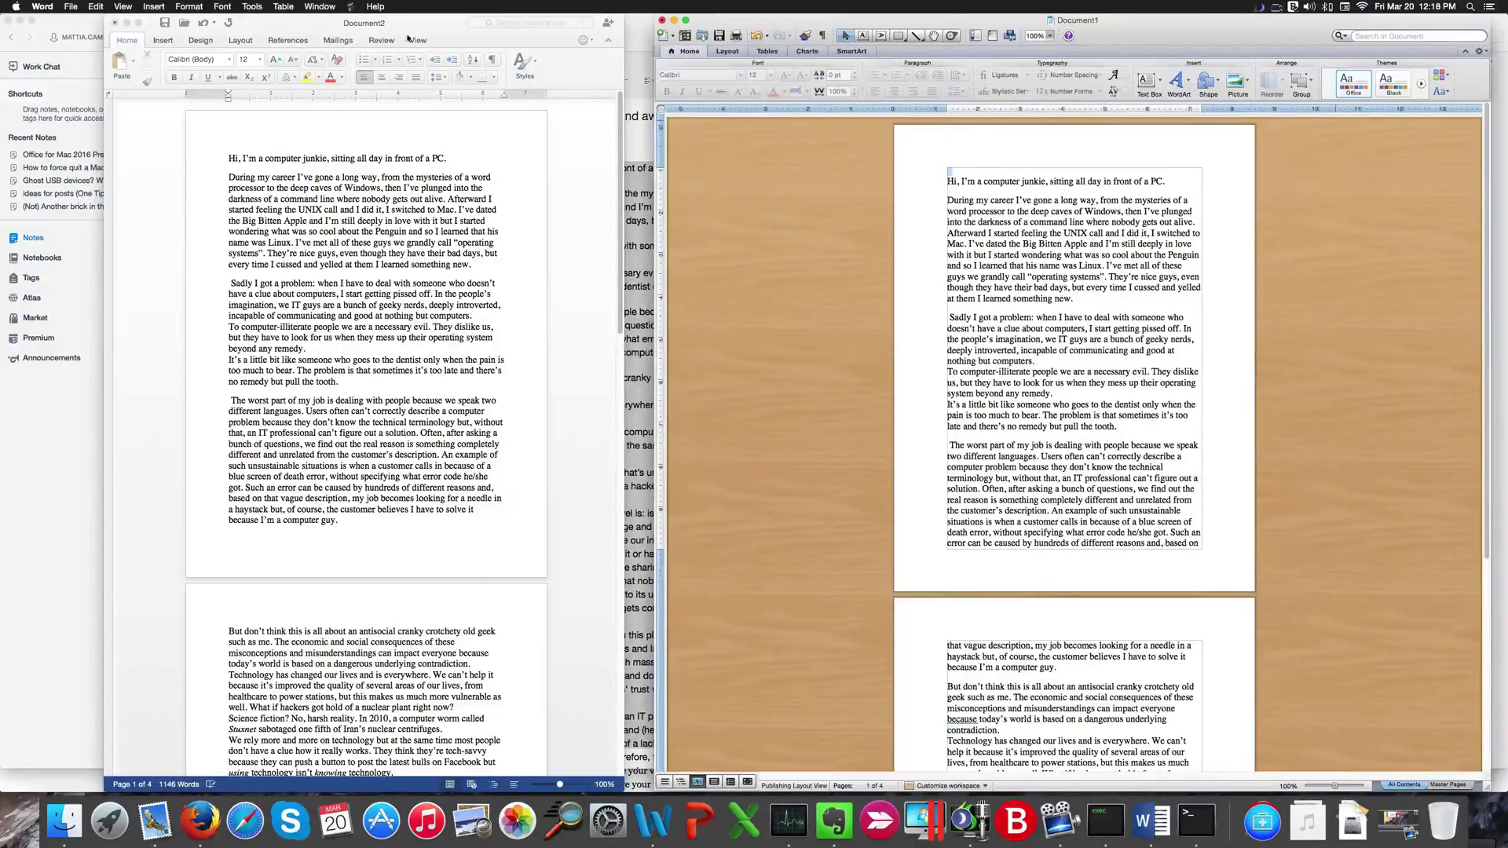
Step: In Word 2016, bring Document2 forward and start editing its header and footer from the Layout tab
left_click(375, 103)
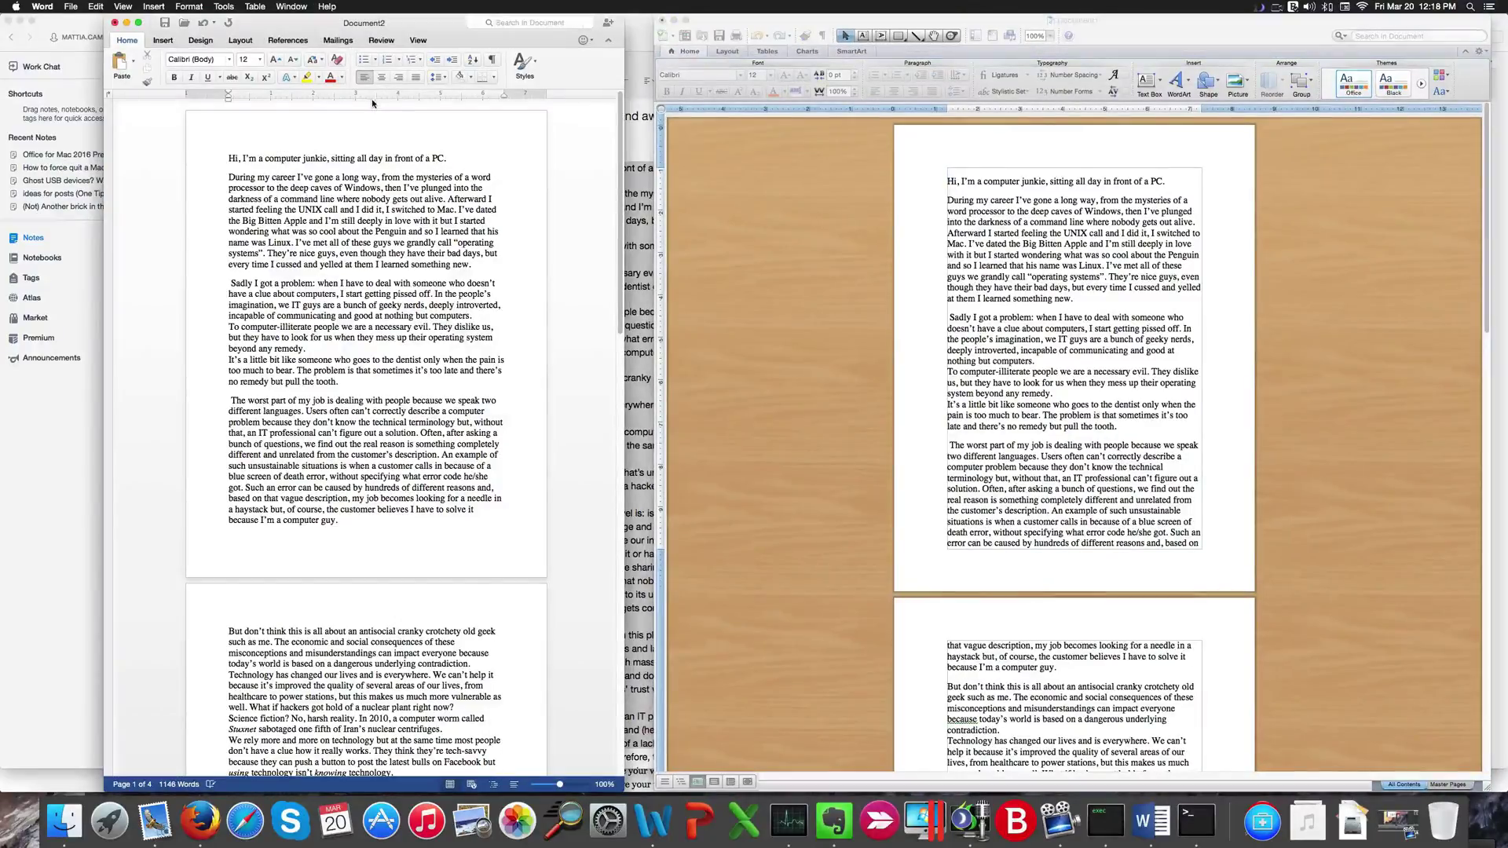
left_click(248, 41)
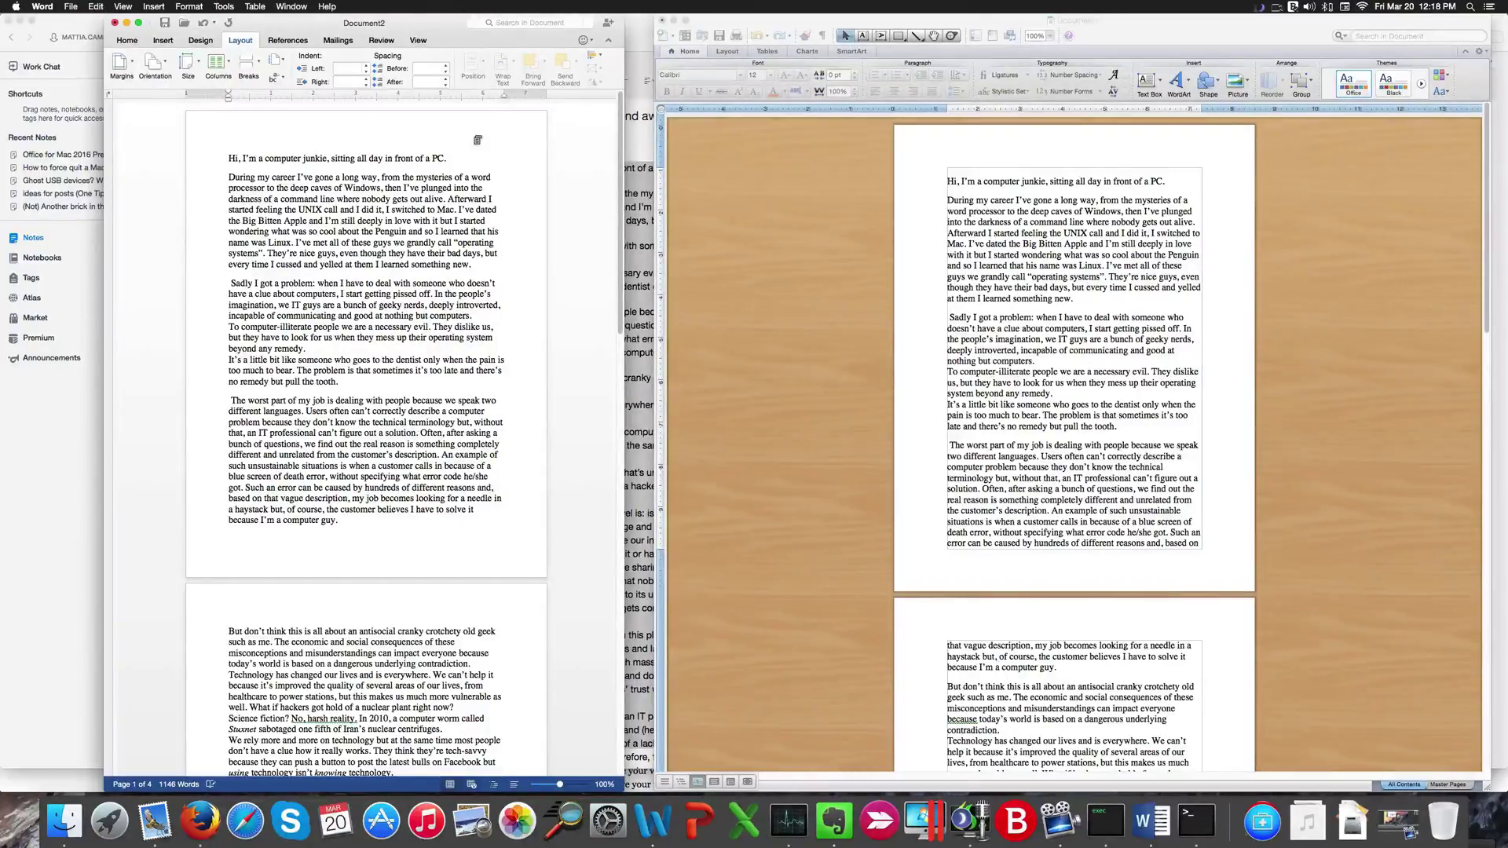
double_click(479, 140)
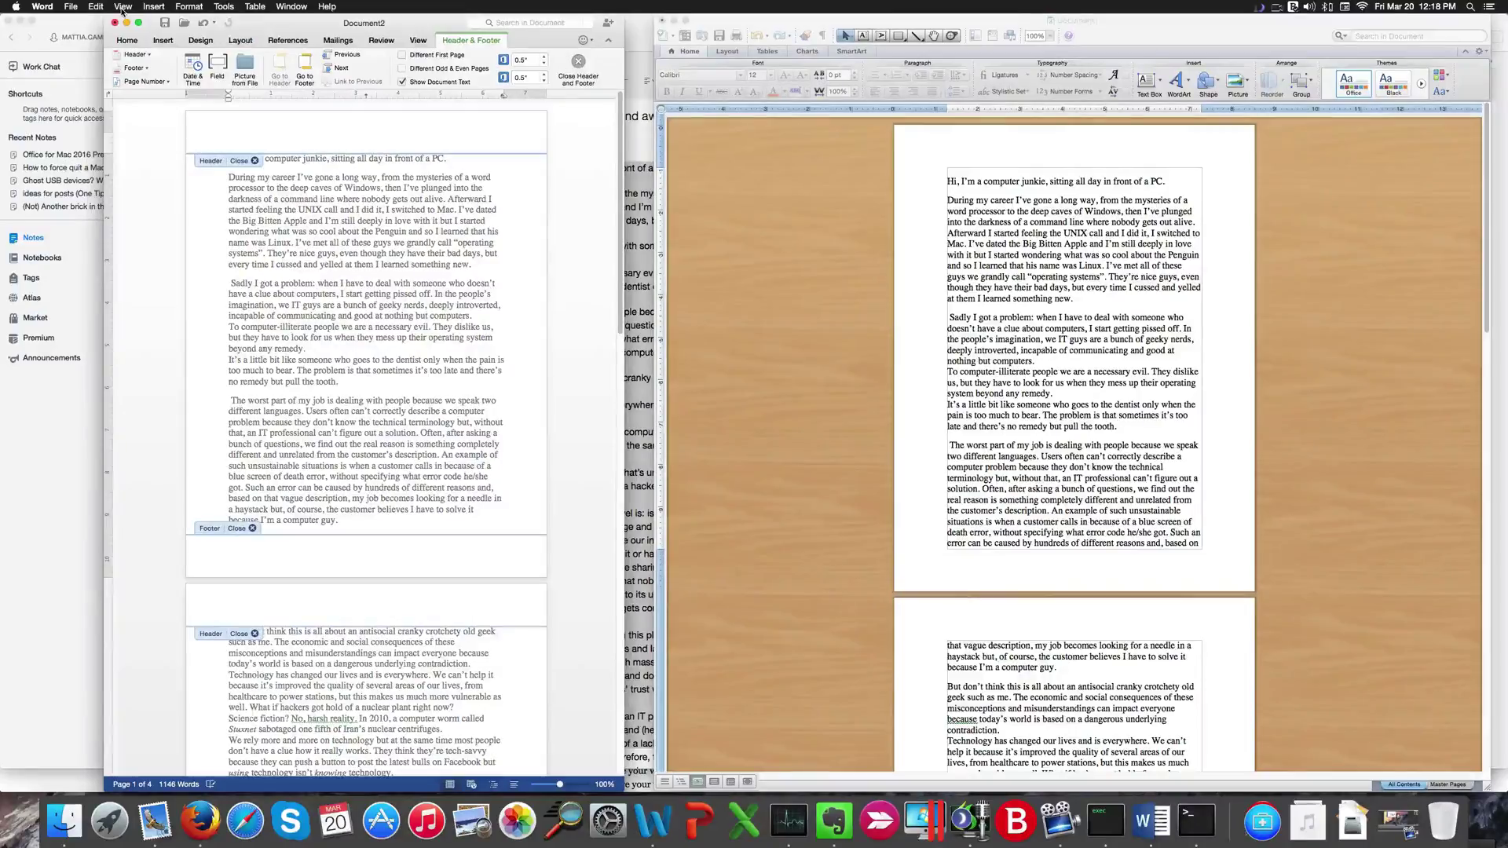
Step: Check Word 2016's View menu without changing it, then switch the Word 2011 essay to Focus view
left_click(122, 7)
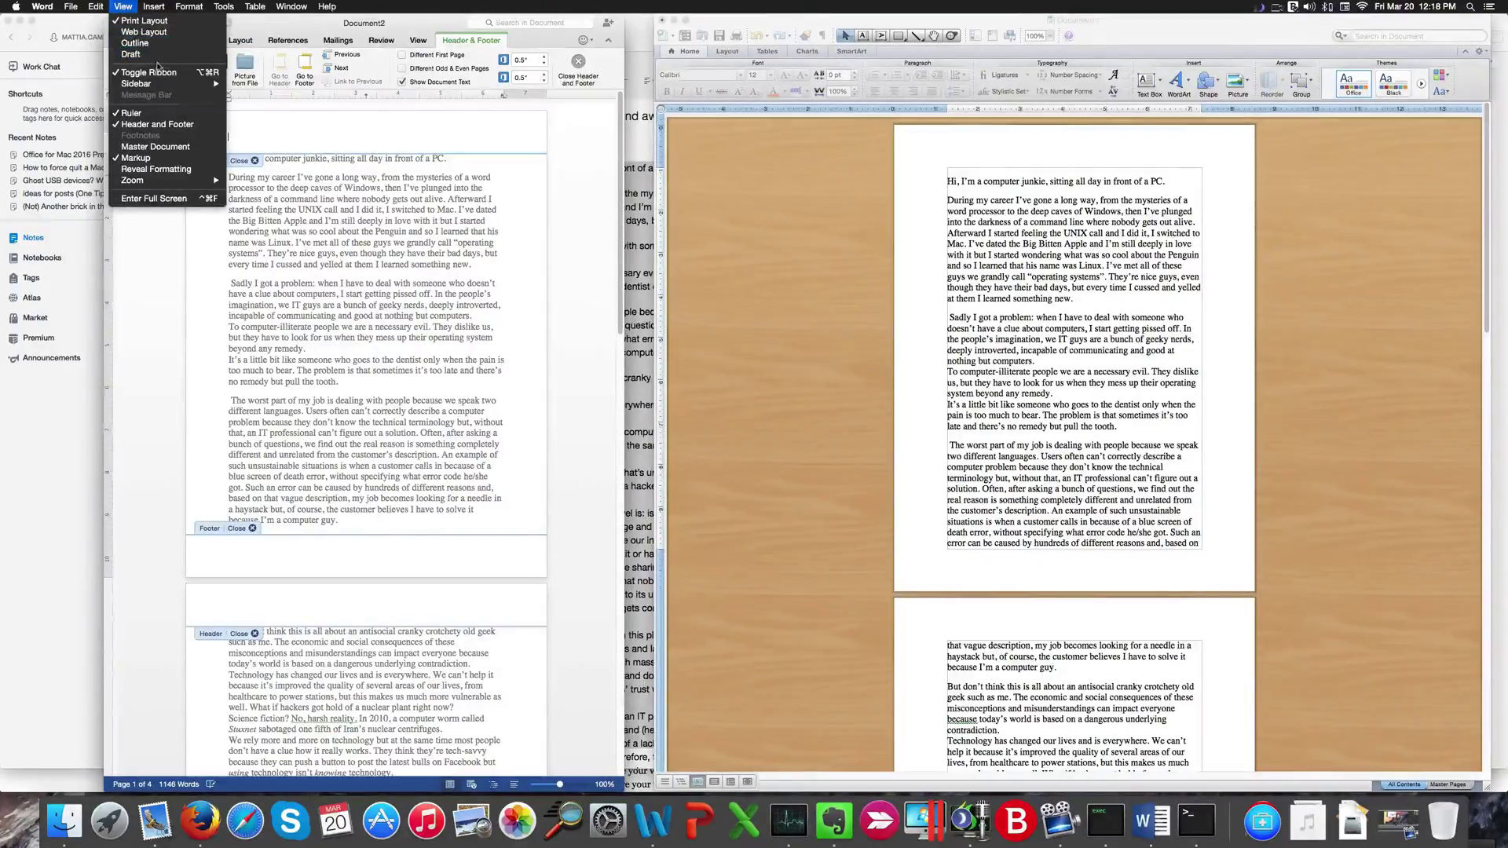
left_click(143, 20)
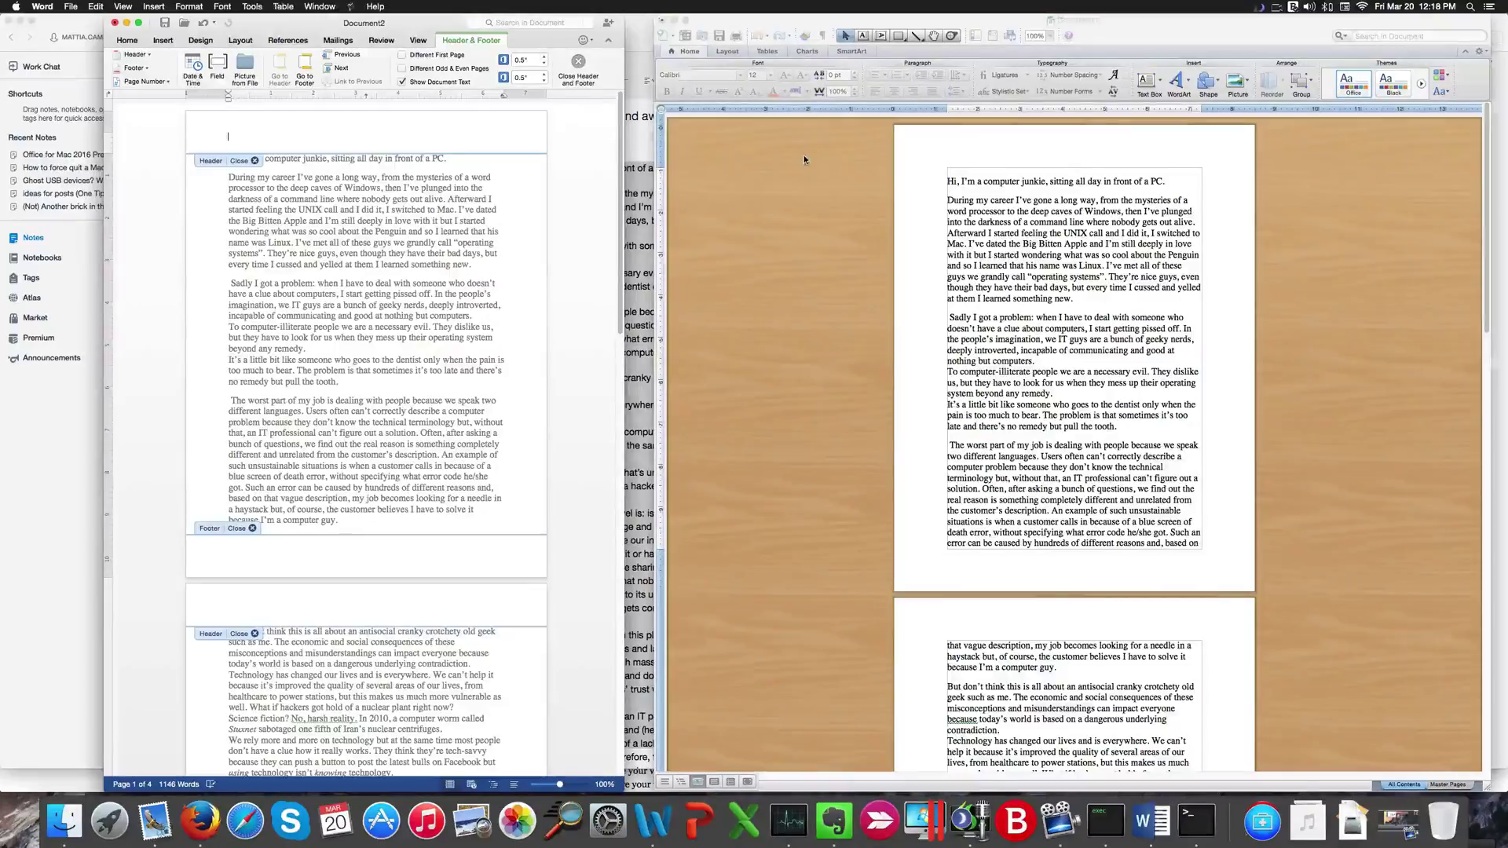
left_click(799, 77)
left_click(122, 7)
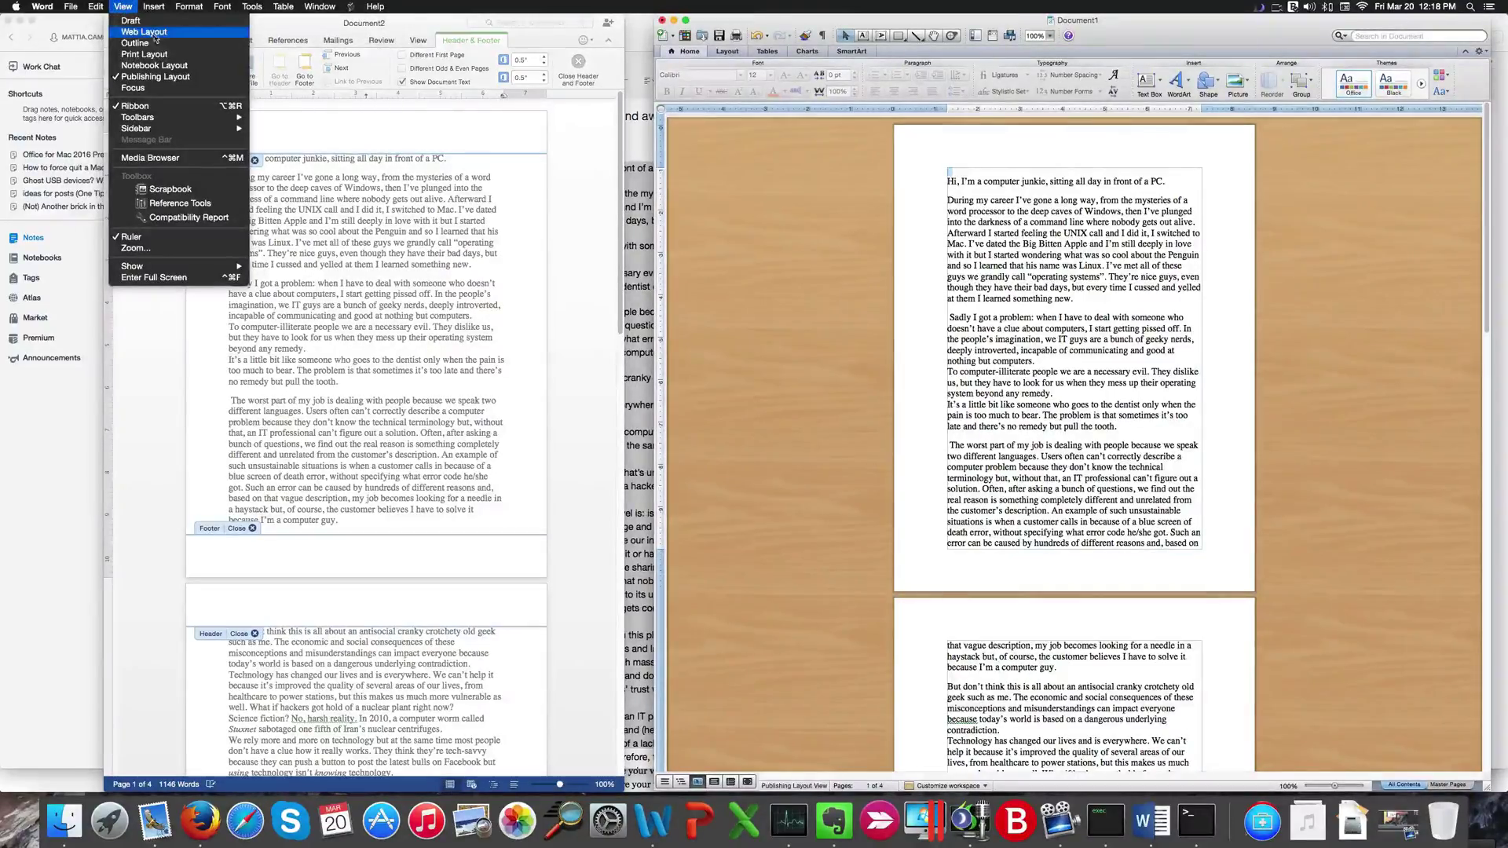
left_click(167, 88)
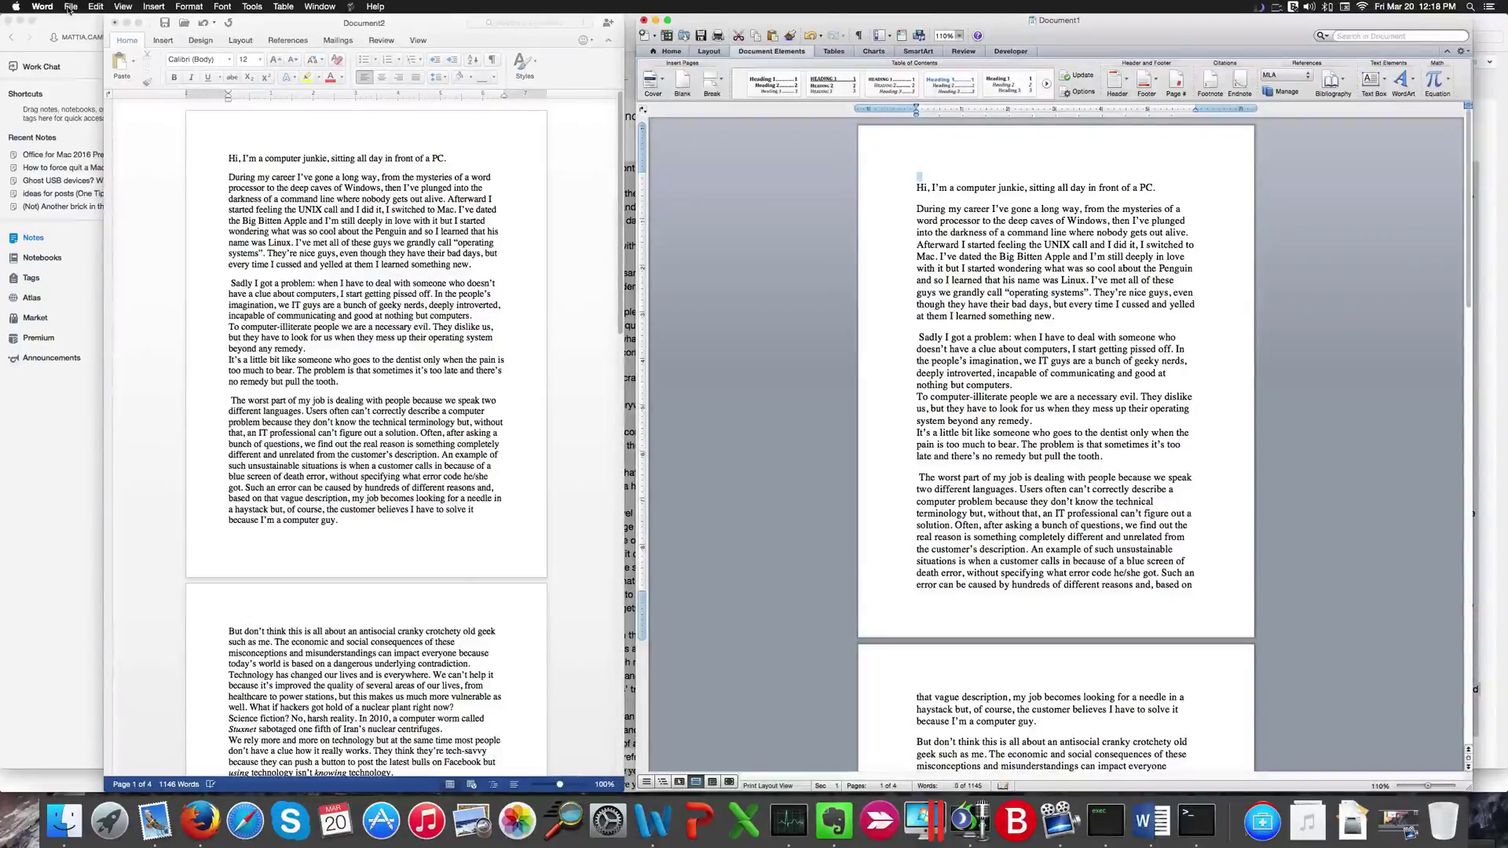
Step: Switch the Word 2011 essay back to Publishing Layout, keeping the same document, and move its window left
left_click(124, 6)
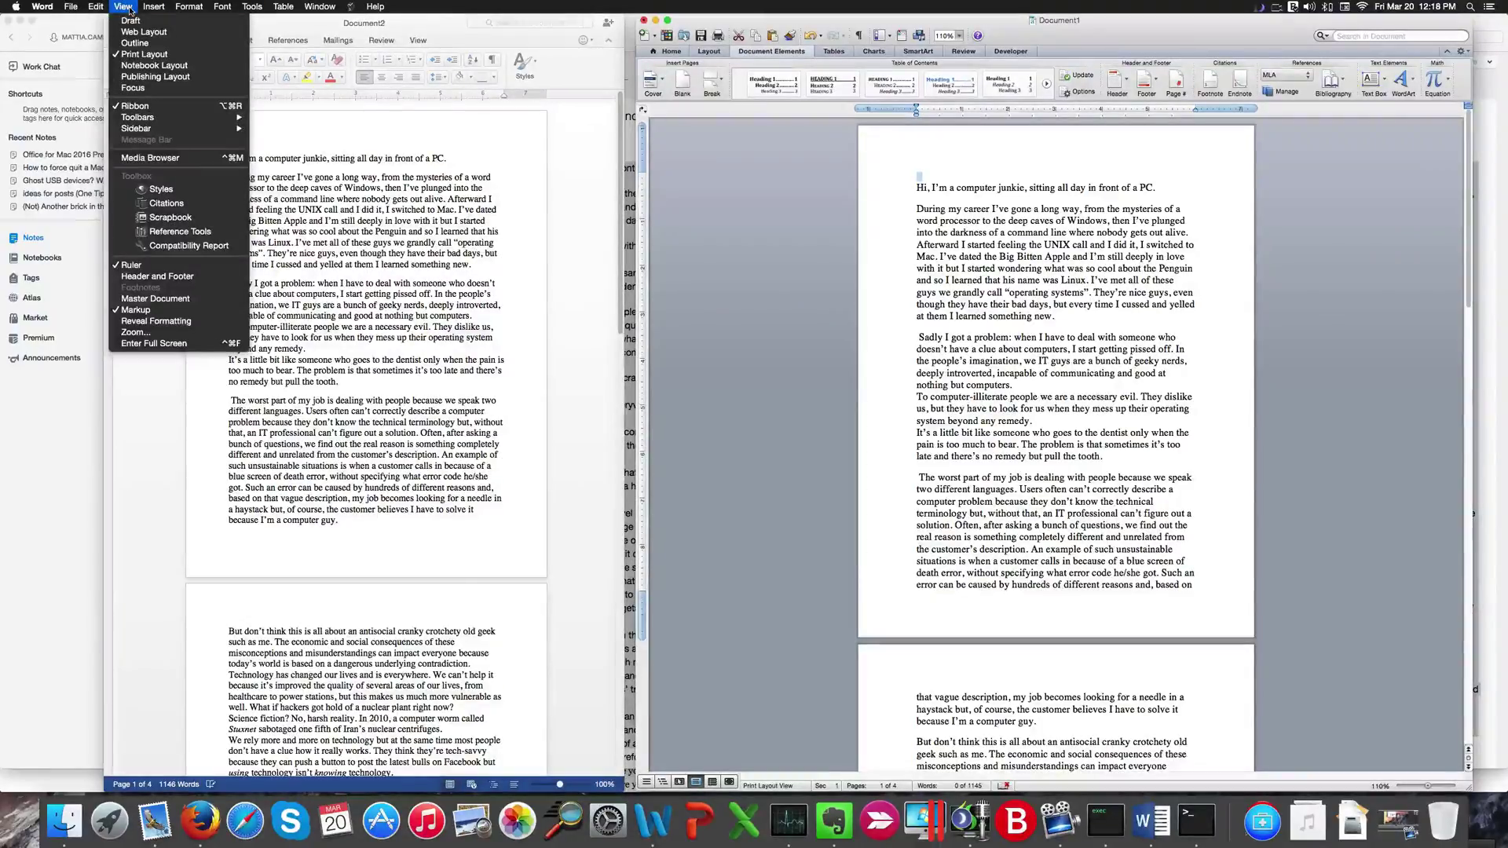
left_click(163, 77)
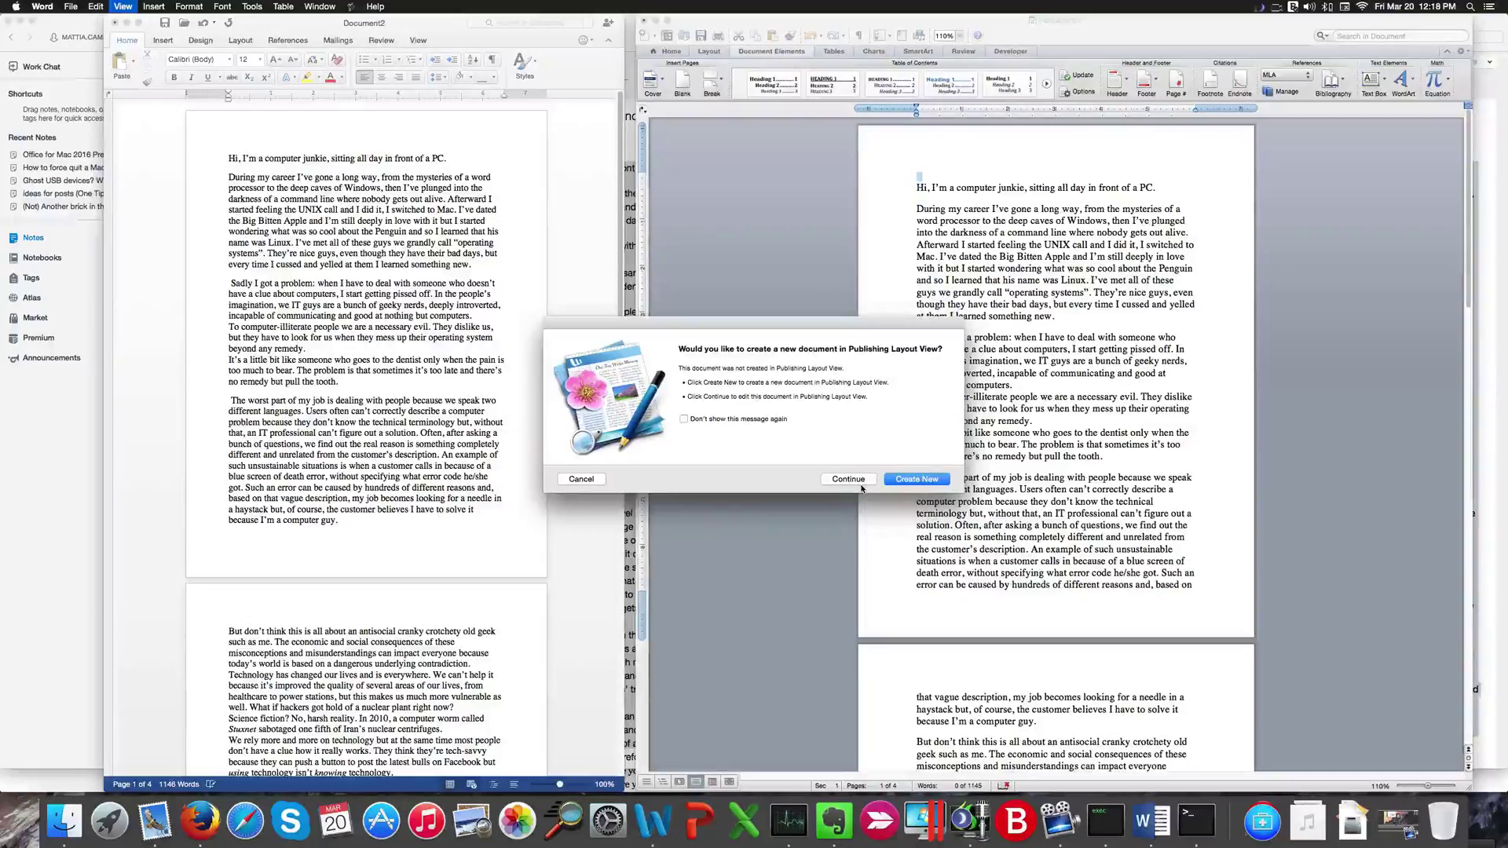
left_click(861, 484)
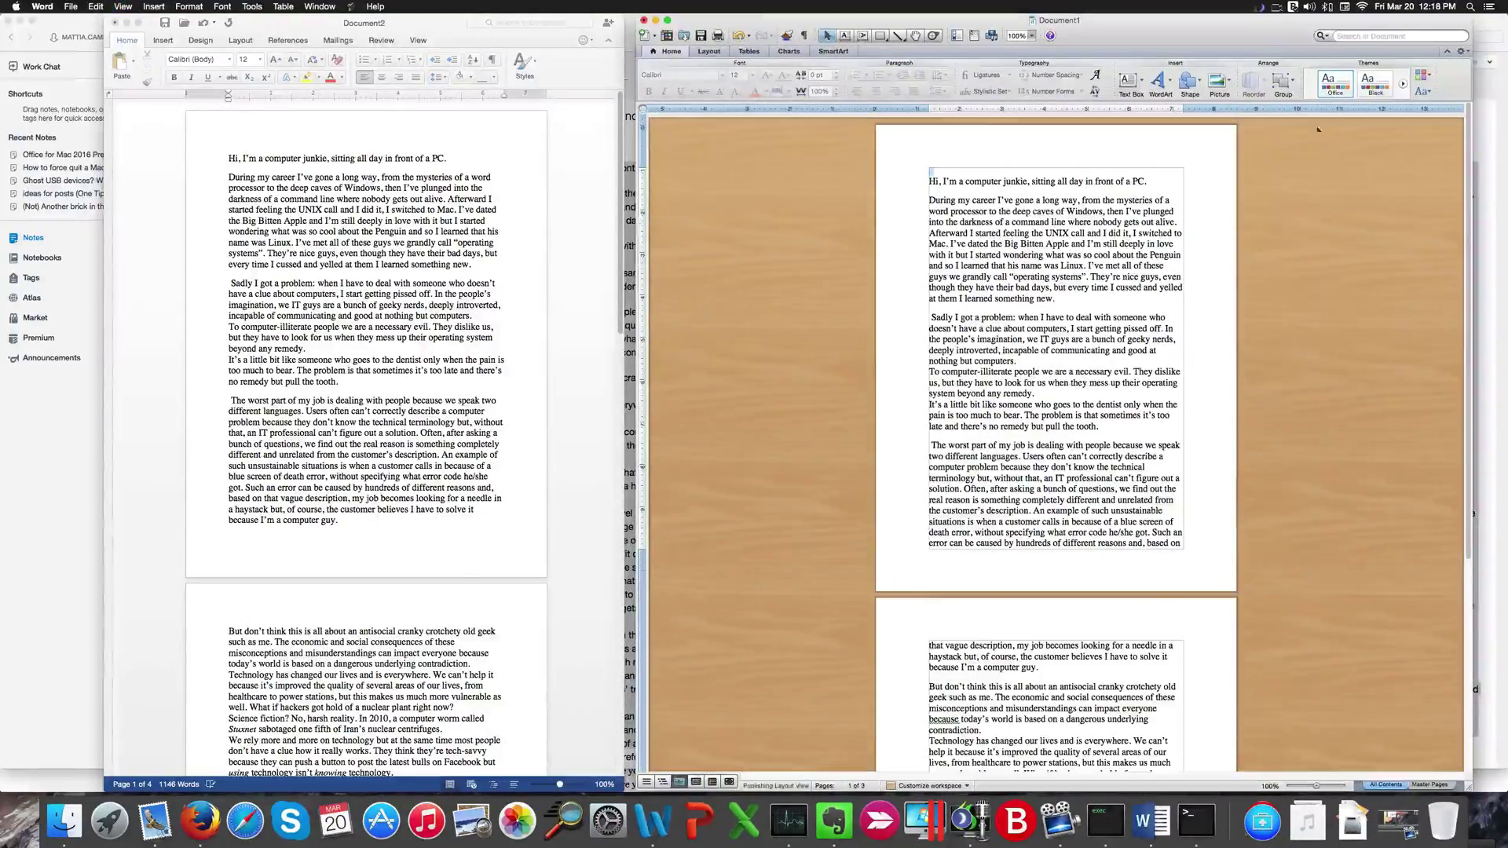
left_click_drag(1205, 43, 1219, 4)
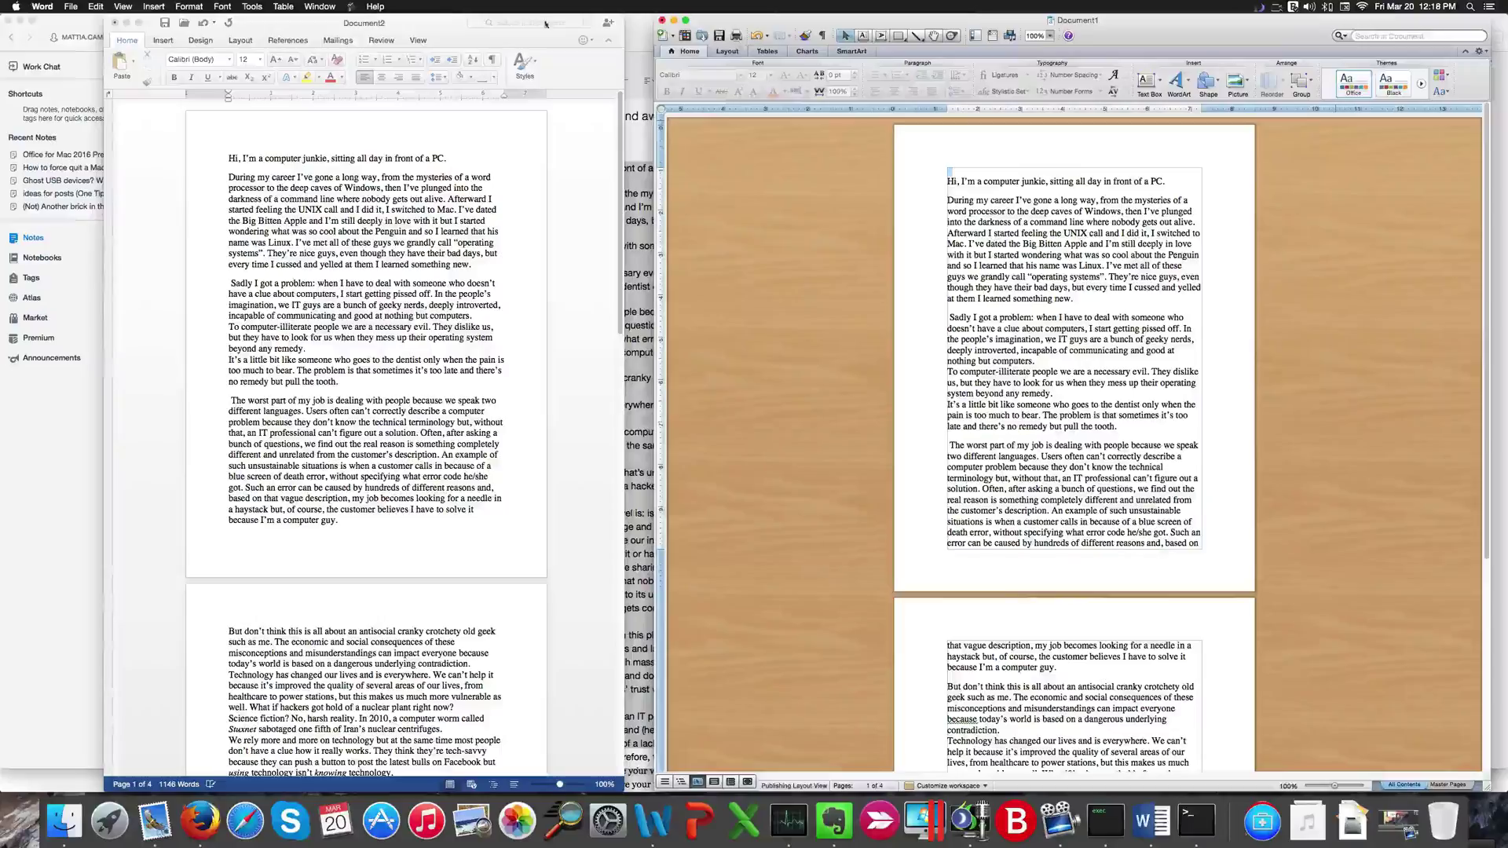
Step: In Word 2016, bring Document2 forward and start editing its header and footer from the Layout tab
left_click(373, 103)
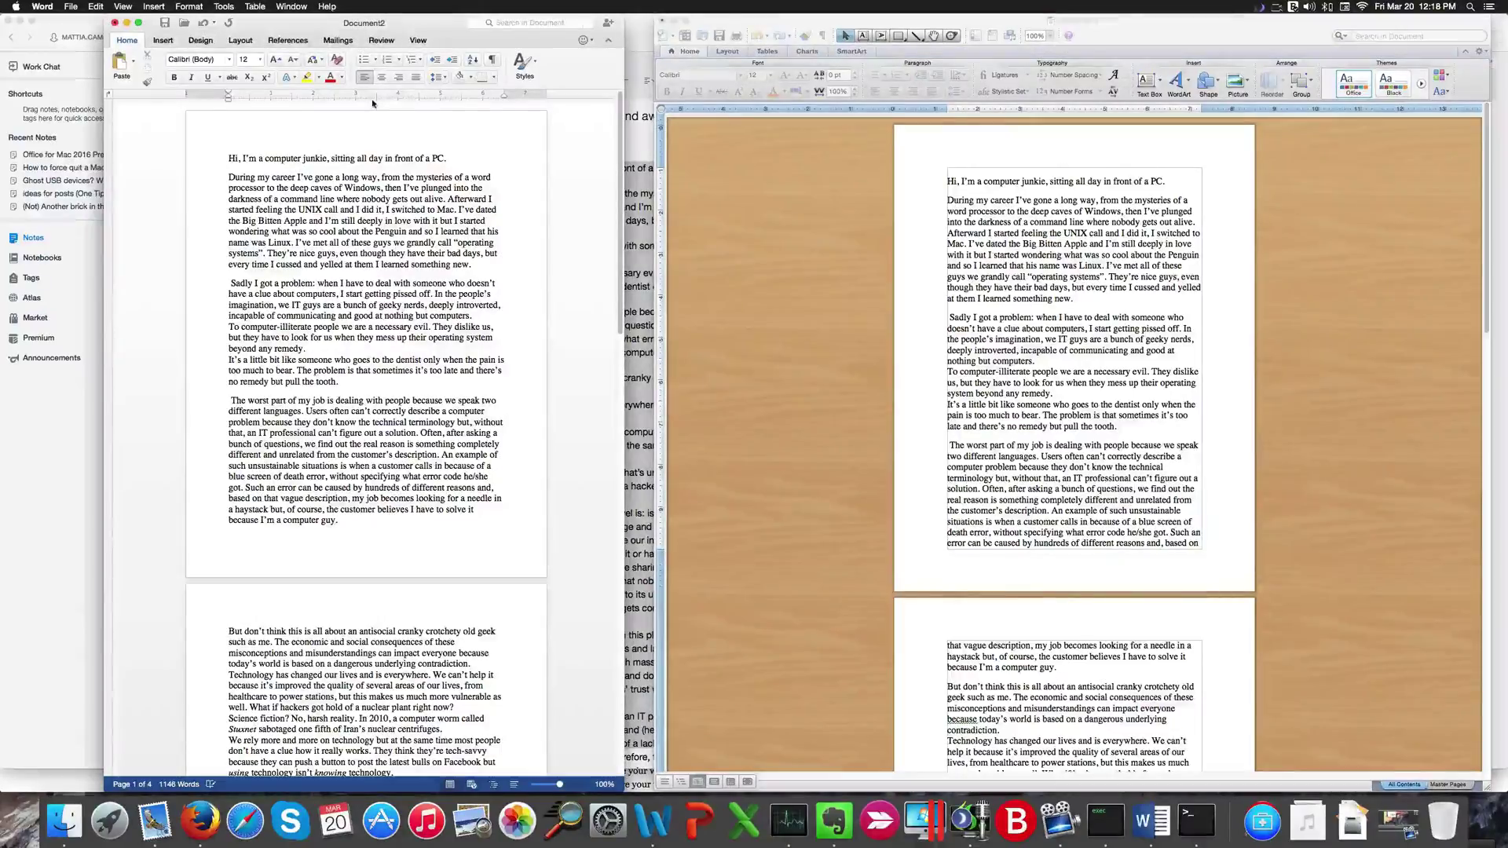
left_click(248, 41)
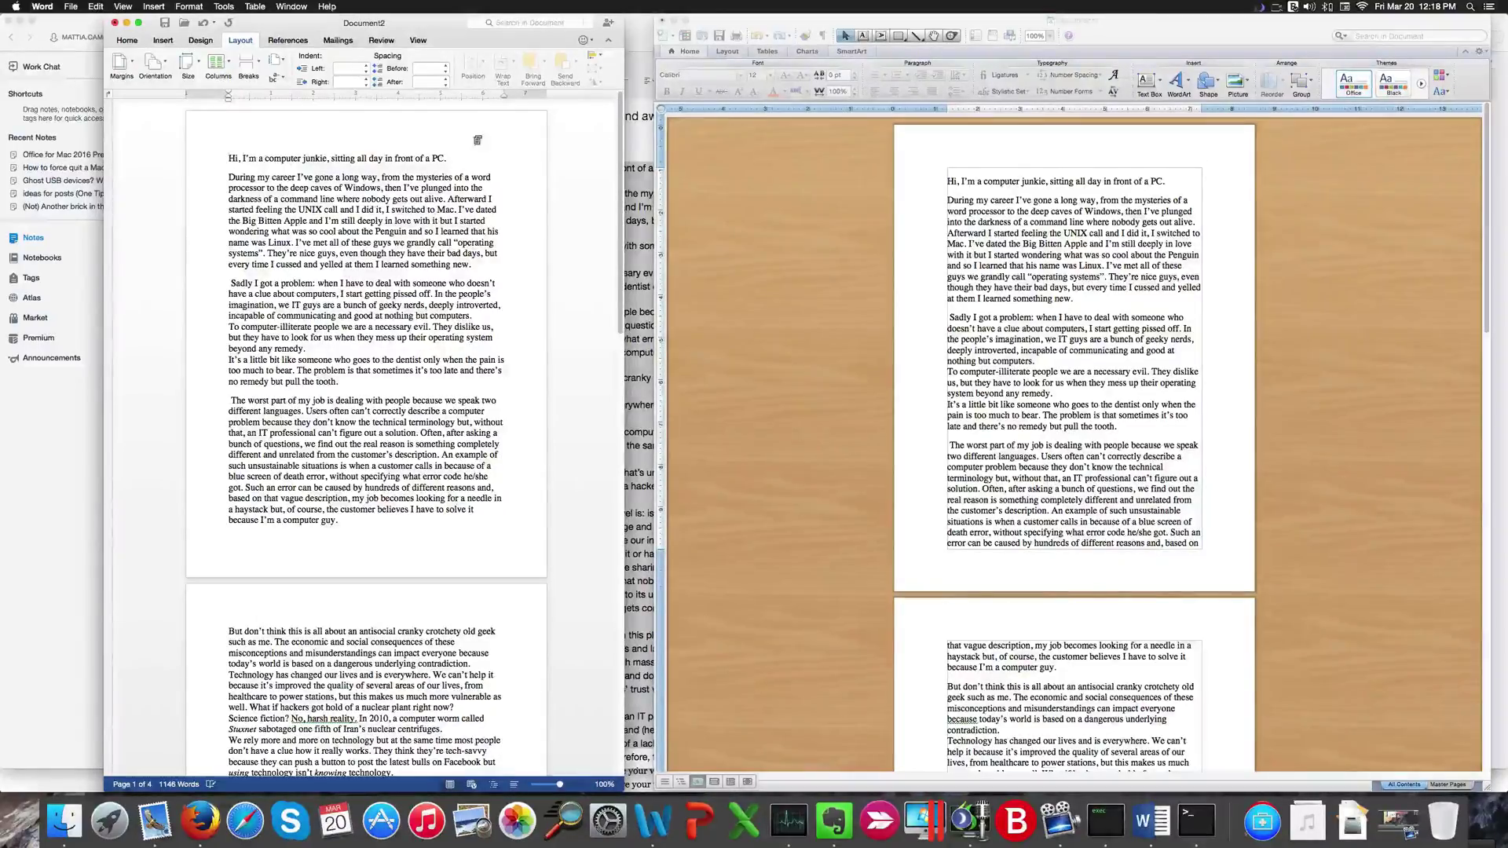
double_click(476, 140)
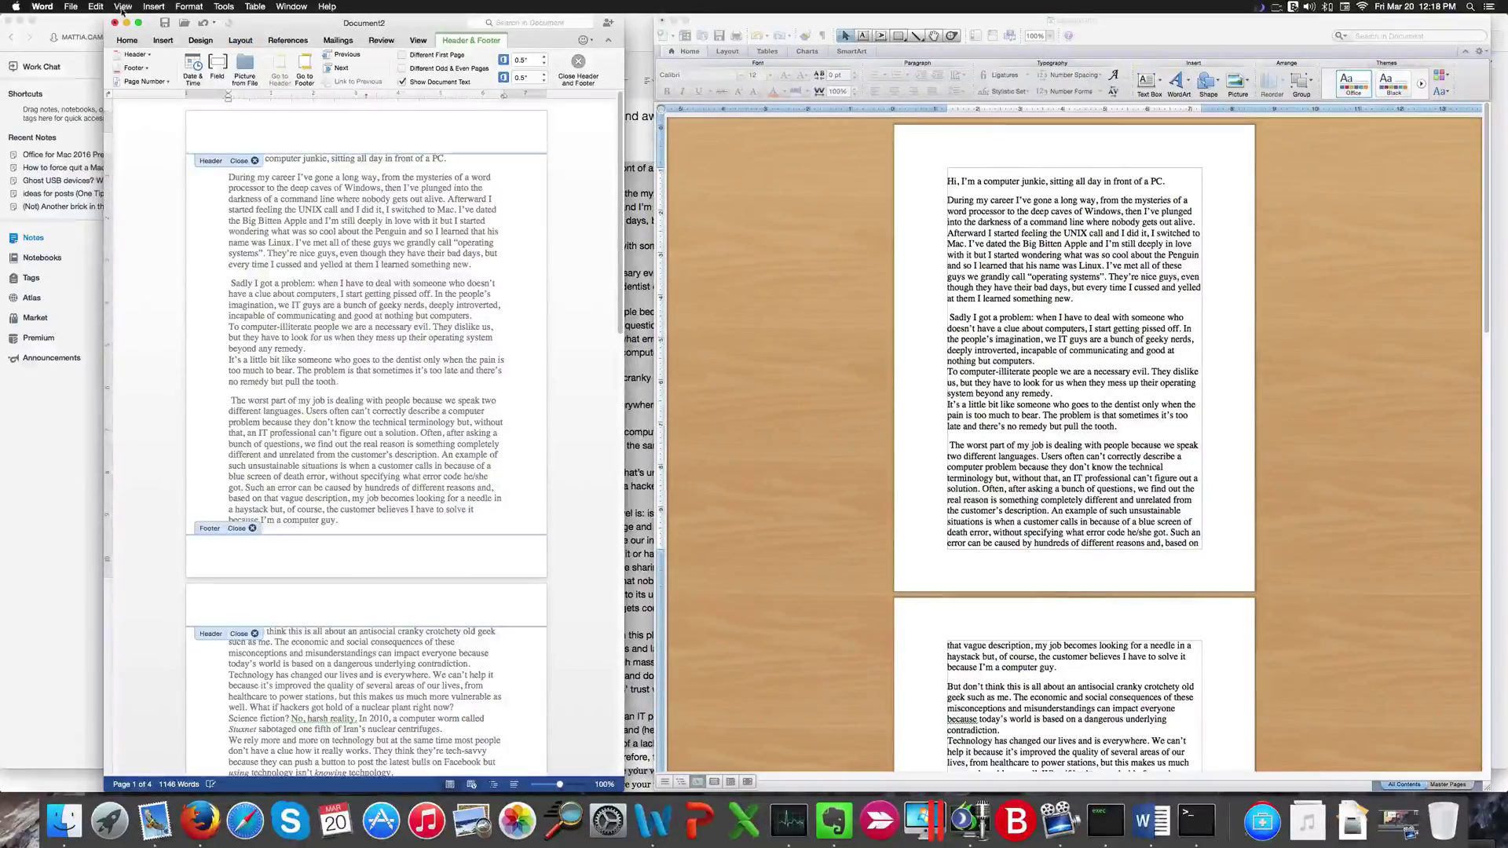
Step: Dismiss Word 2016's View menu, then show the Word 2011 essay in full-screen Focus view
left_click(123, 7)
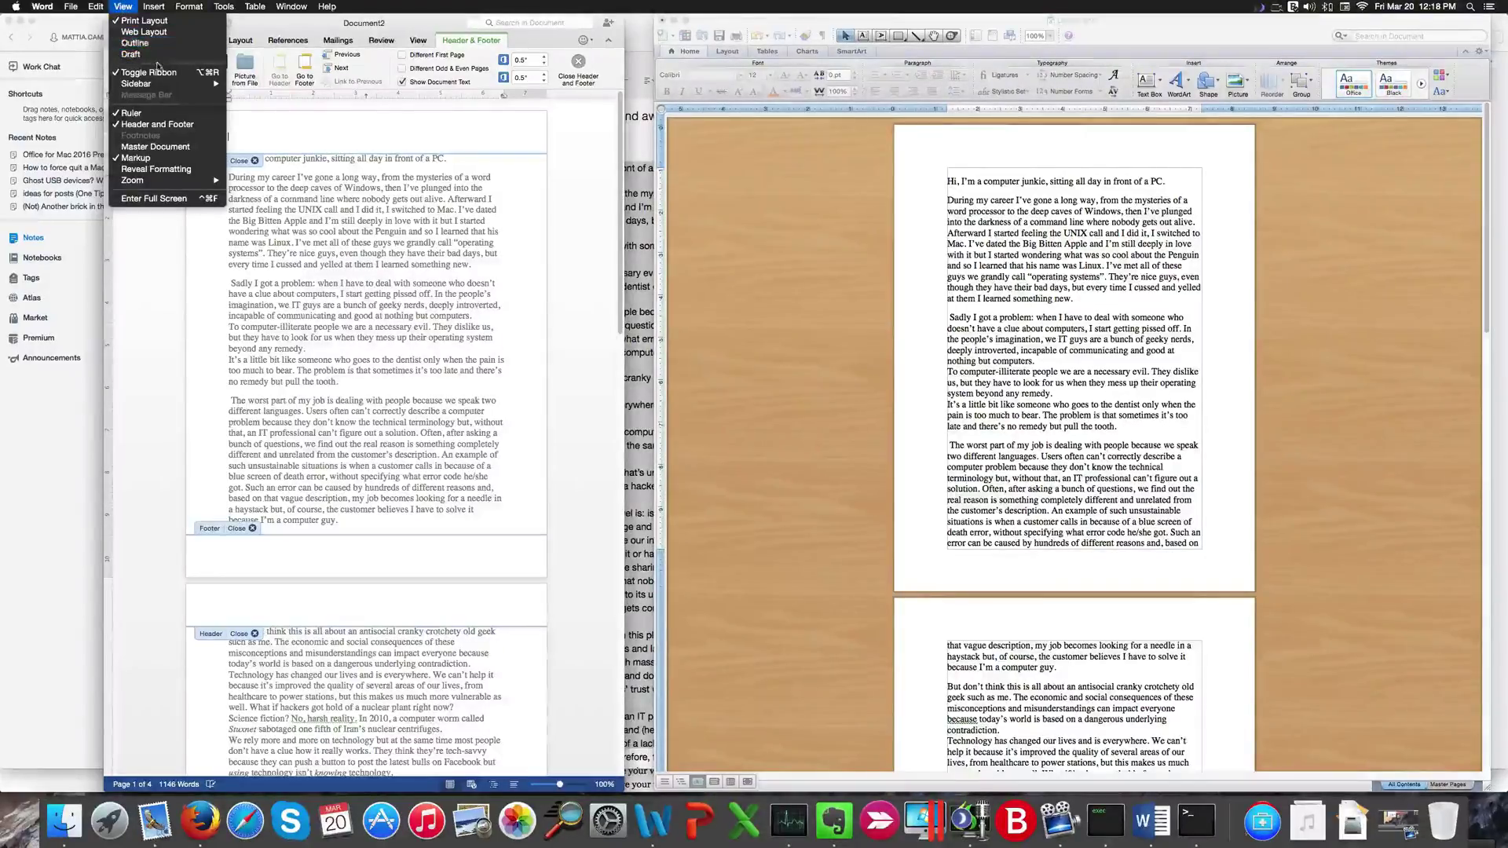
key("Escape")
key("super+Tab")
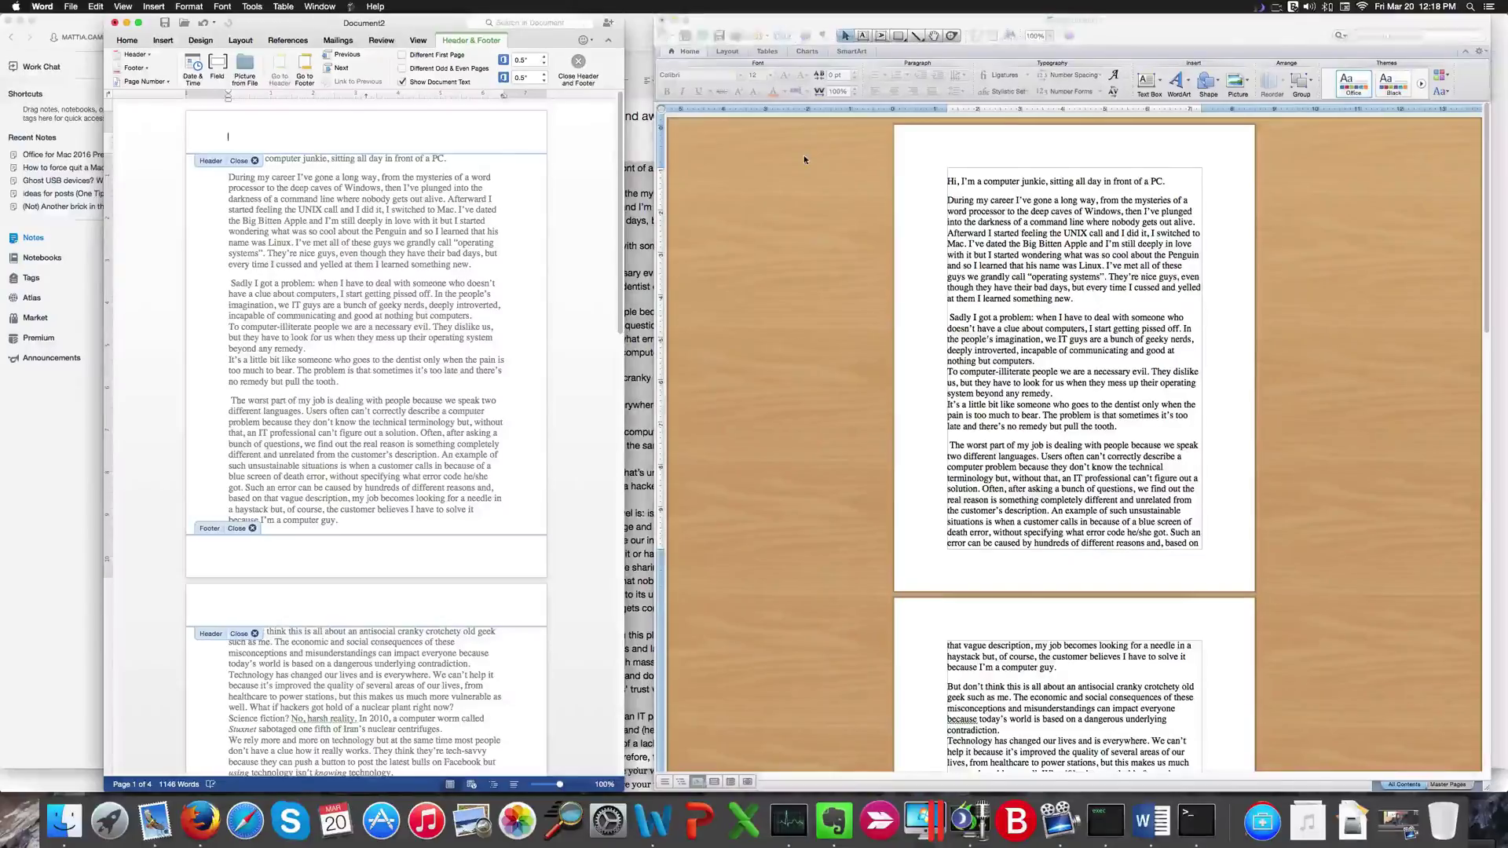
left_click(122, 7)
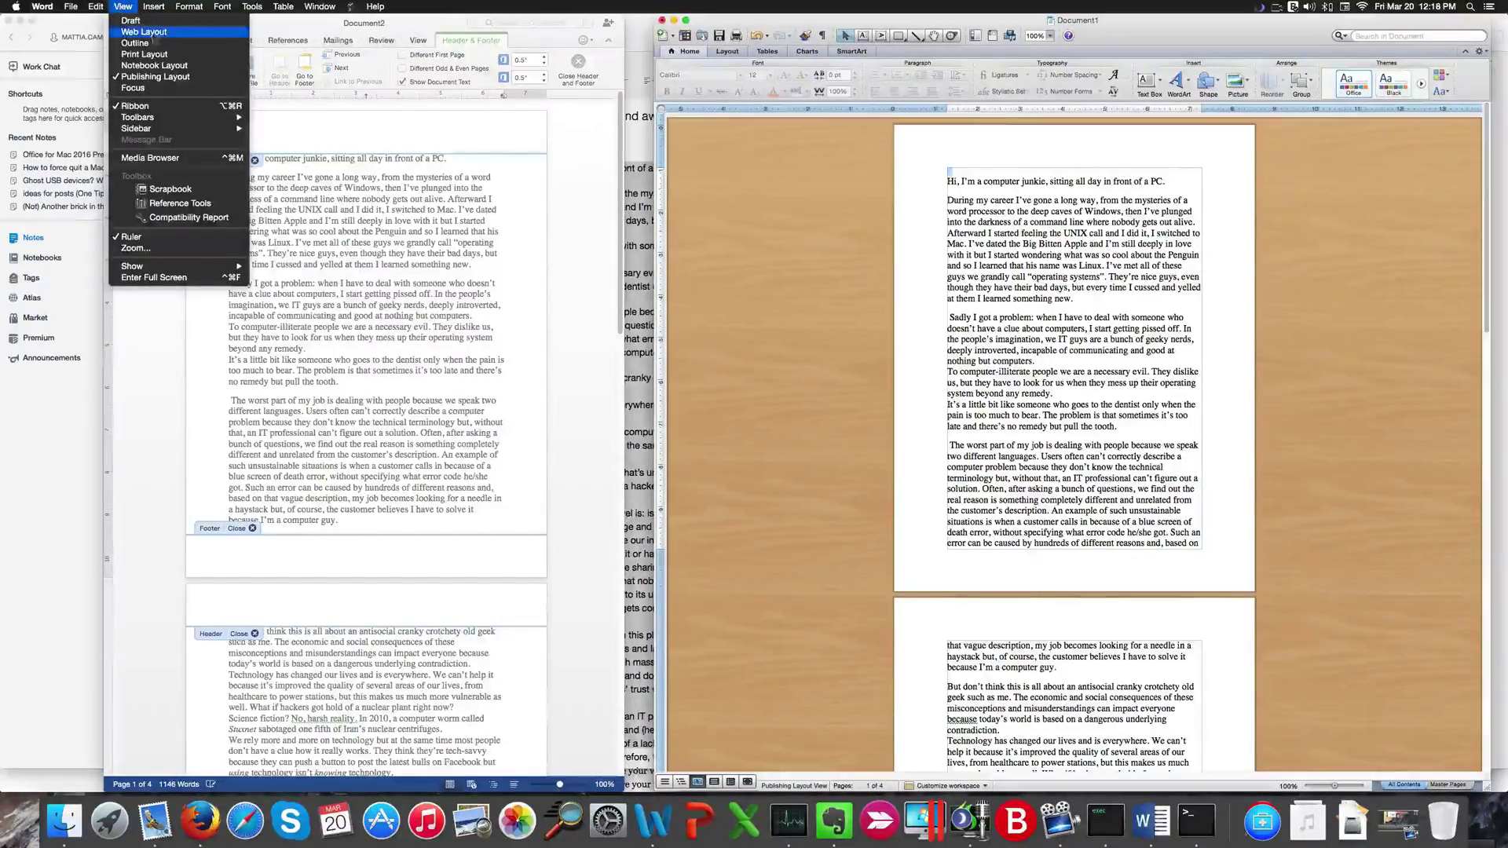
left_click(166, 87)
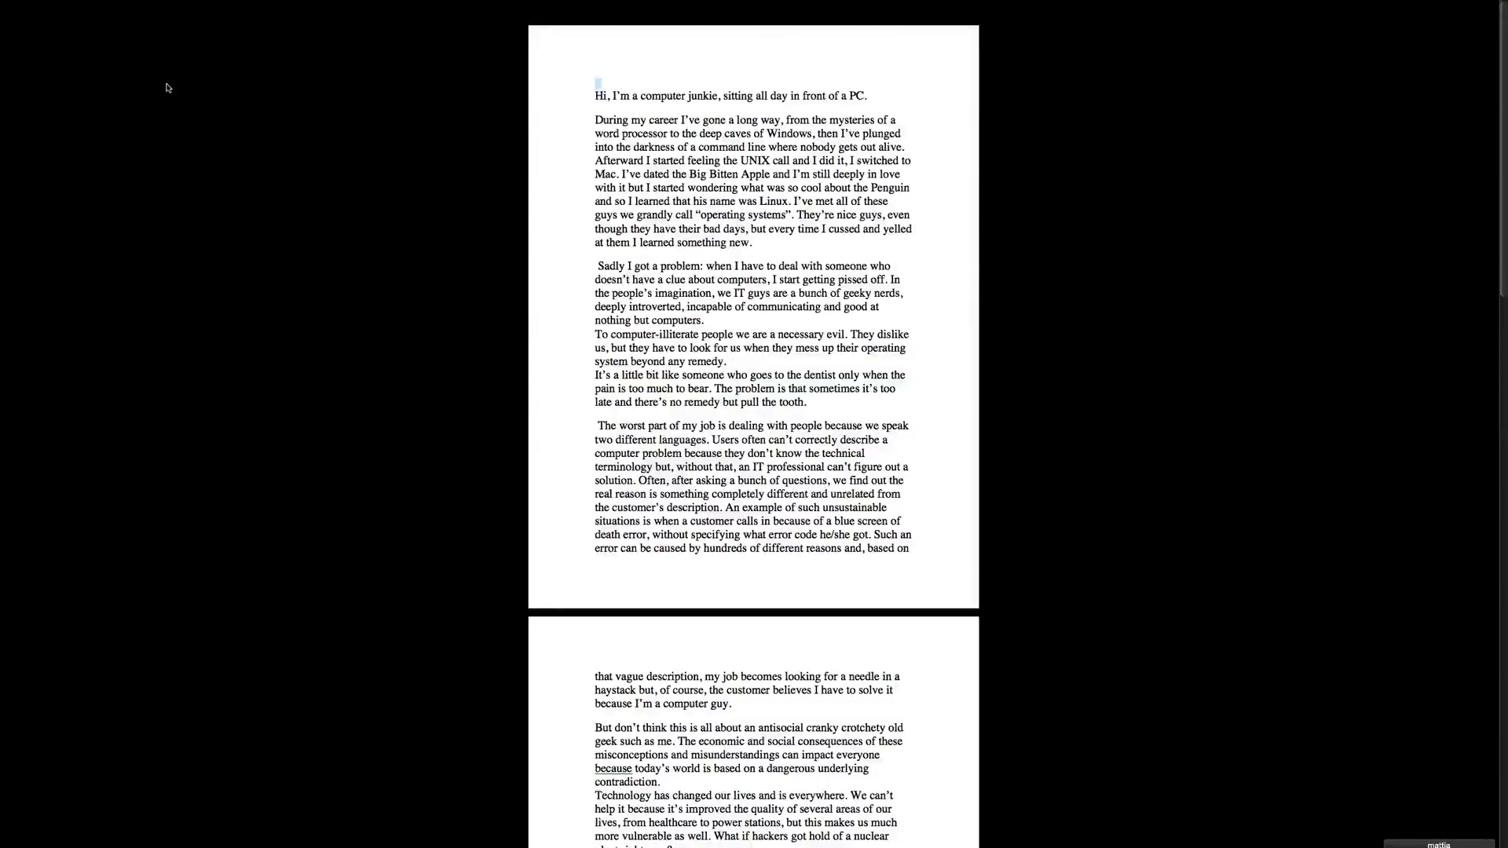
Step: Exit Focus view with Esc so the Word 2011 essay returns to its normal window
key("Escape")
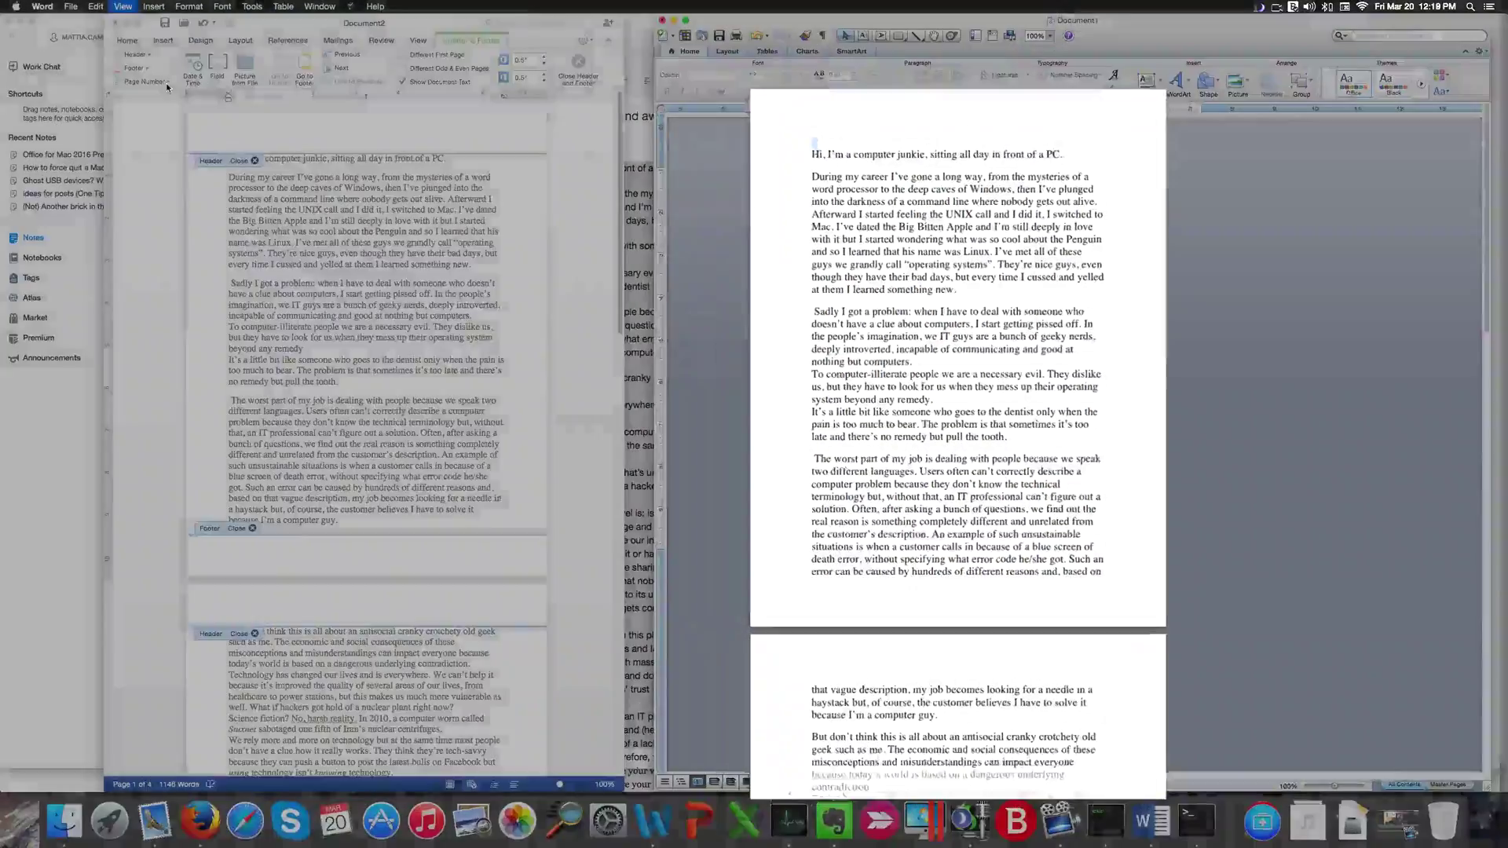